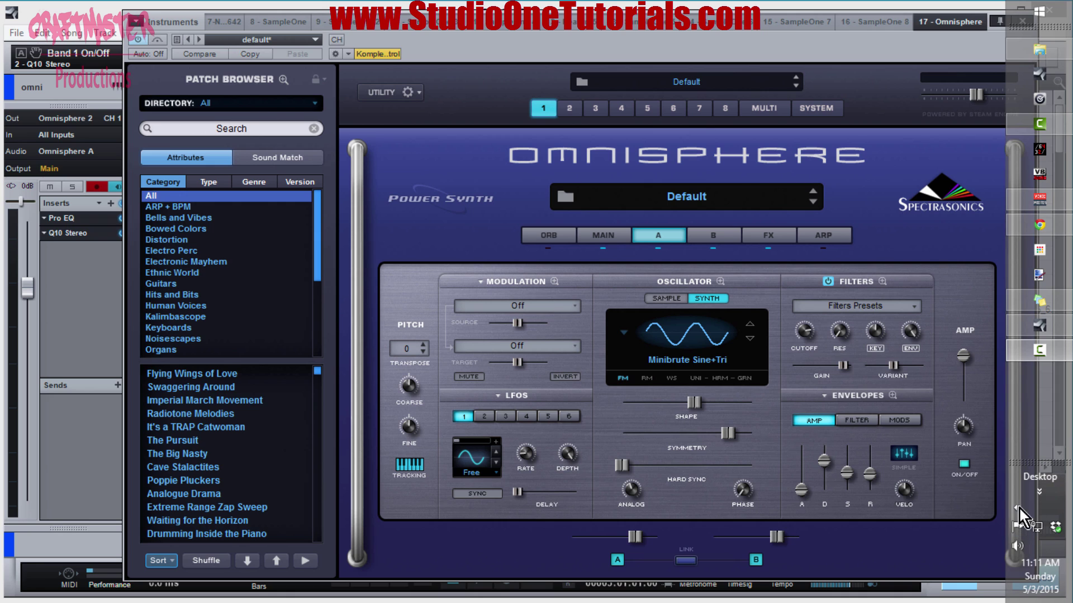
Step: Examine the Classic Waveforms available for the layer A oscillator, including the Pulse, Square and Sub Osc lists
left_click(718, 322)
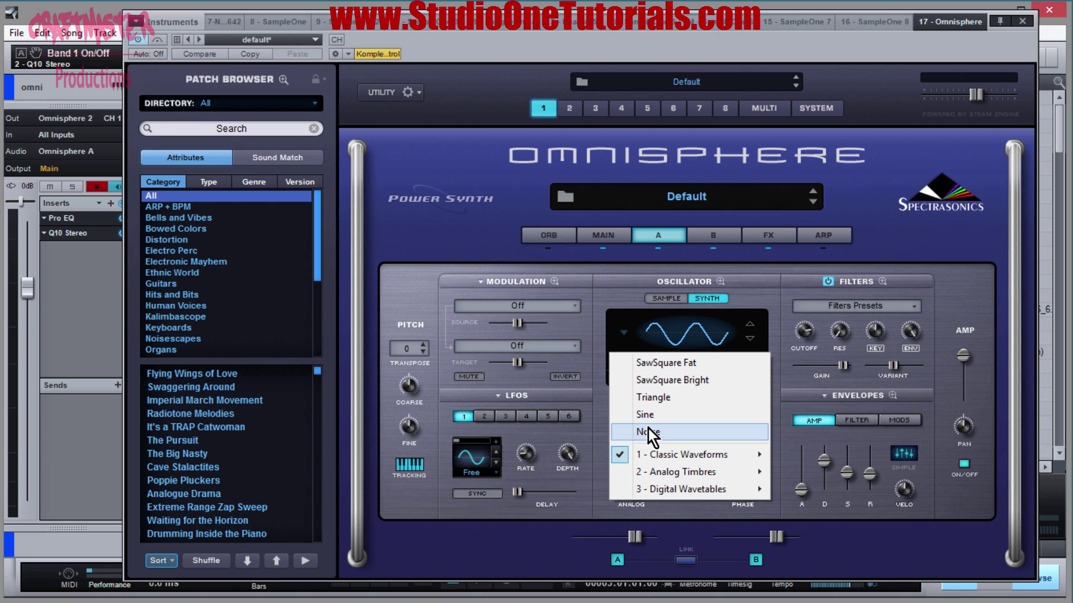
mouse_move(686, 455)
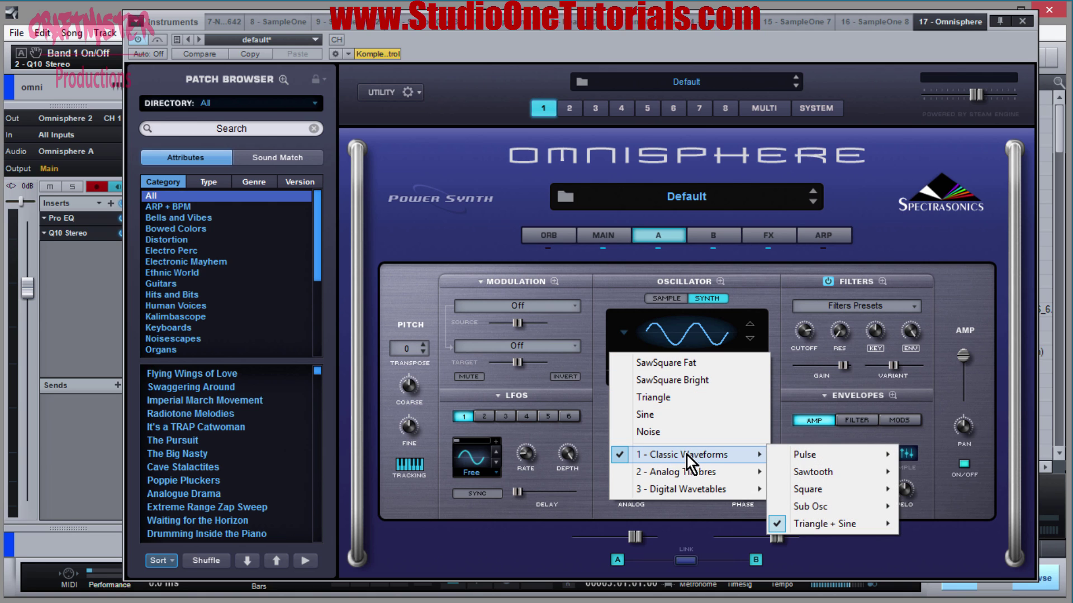
mouse_move(825, 458)
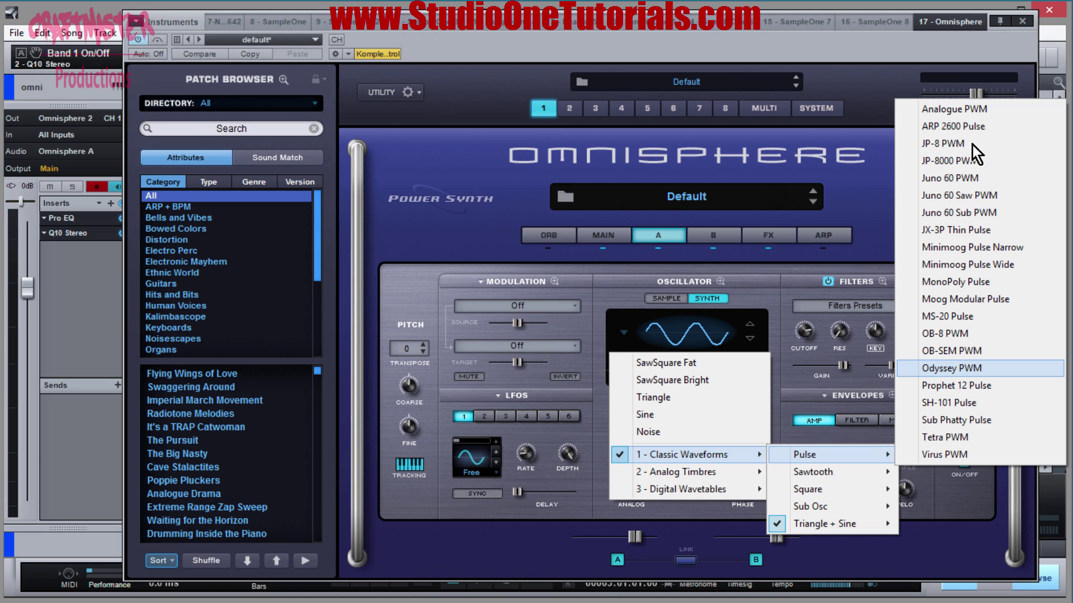
left_click(974, 112)
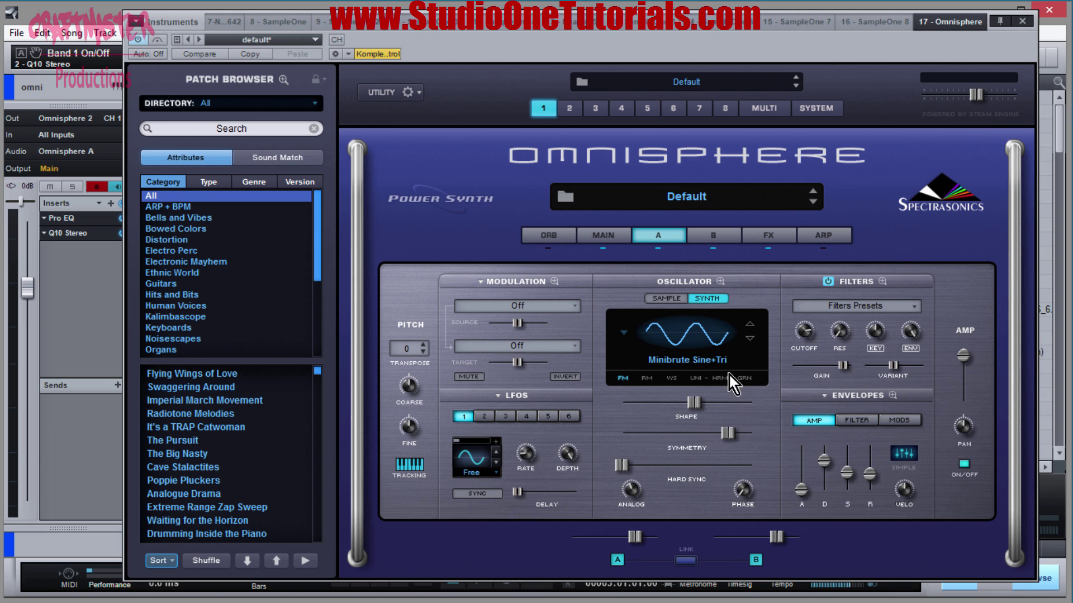
left_click(699, 333)
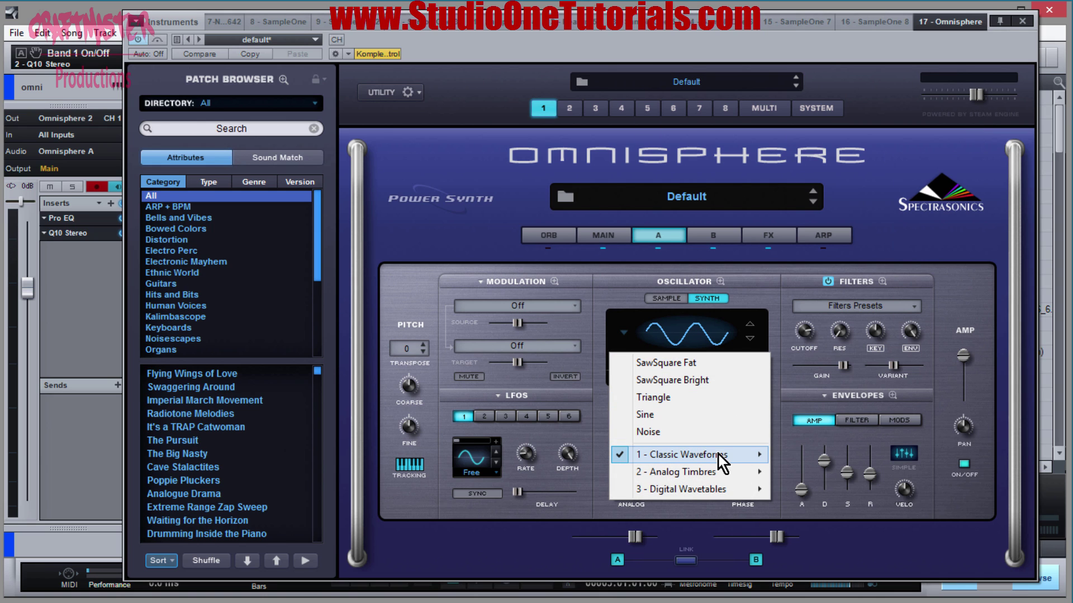
mouse_move(736, 455)
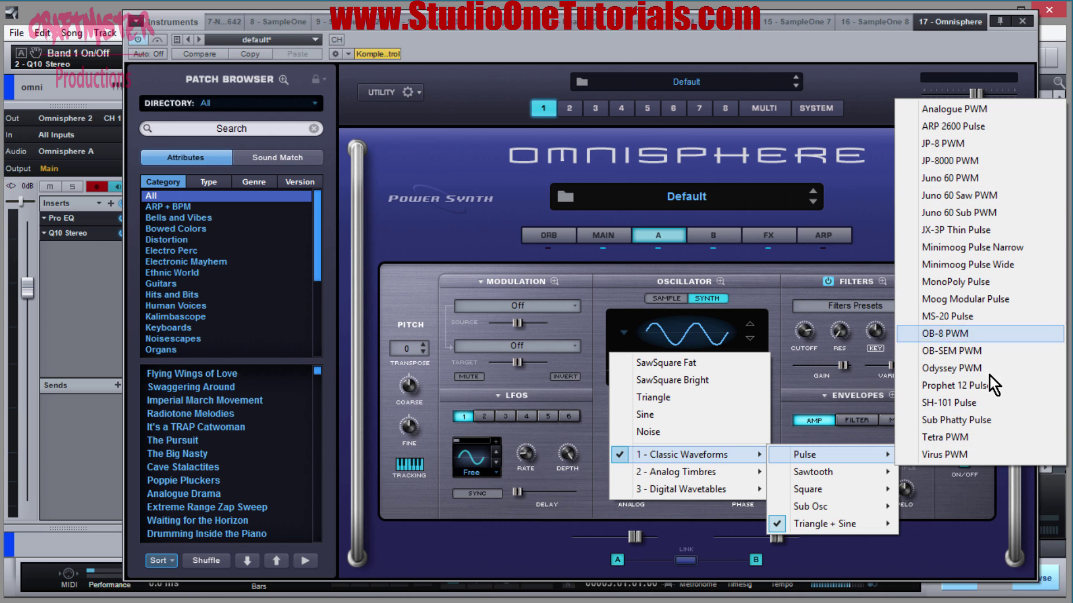
mouse_move(864, 505)
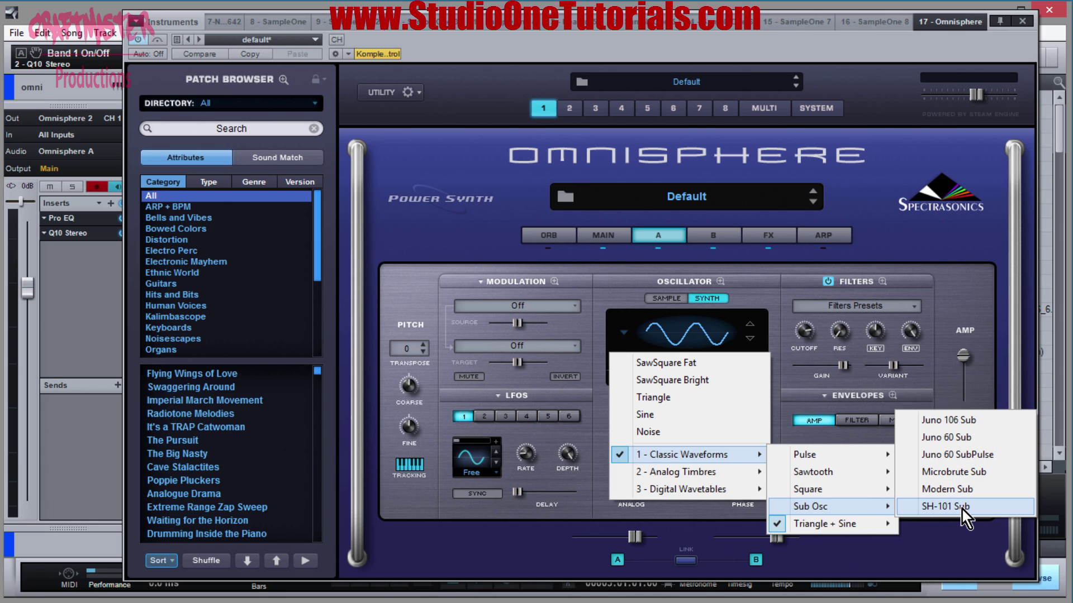
mouse_move(842, 522)
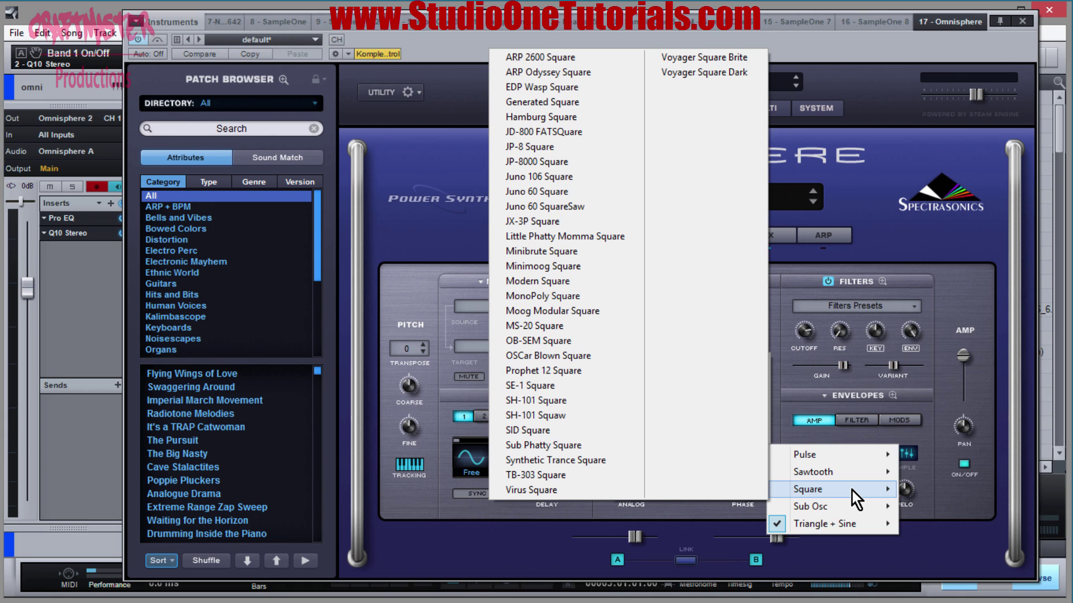
left_click(779, 367)
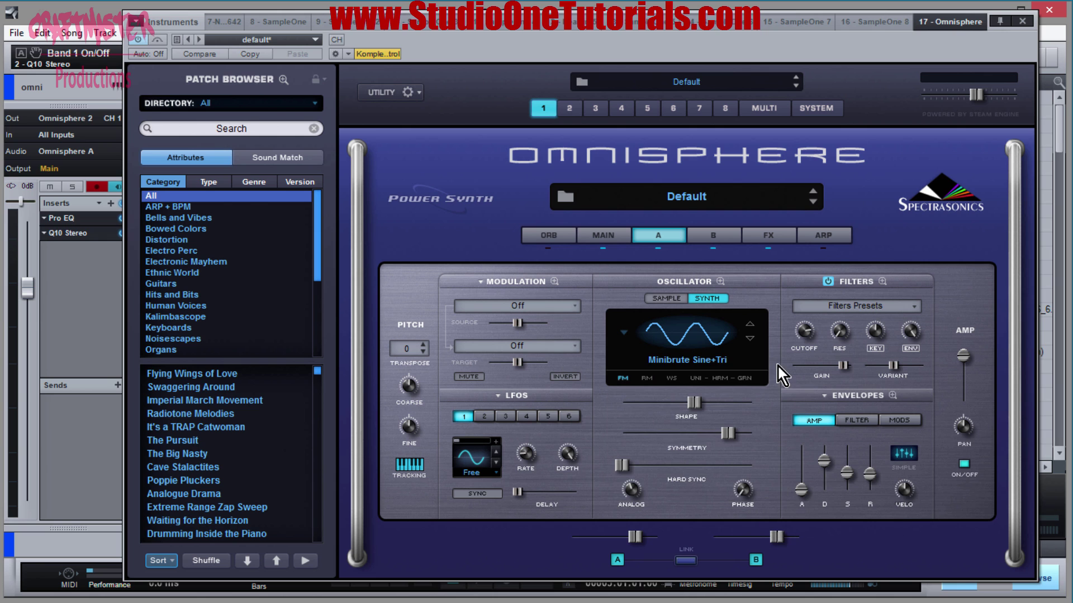
Step: Select the first omni track, mute the second omni track and unmute the first one
left_click_drag(572, 45, 505, 391)
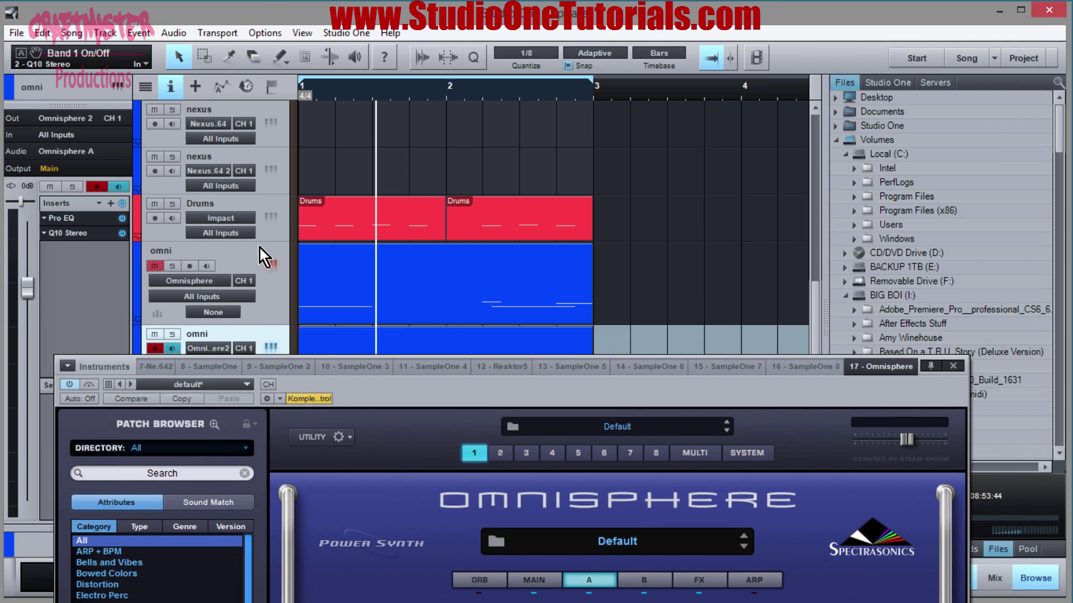
left_click(244, 268)
left_click(154, 334)
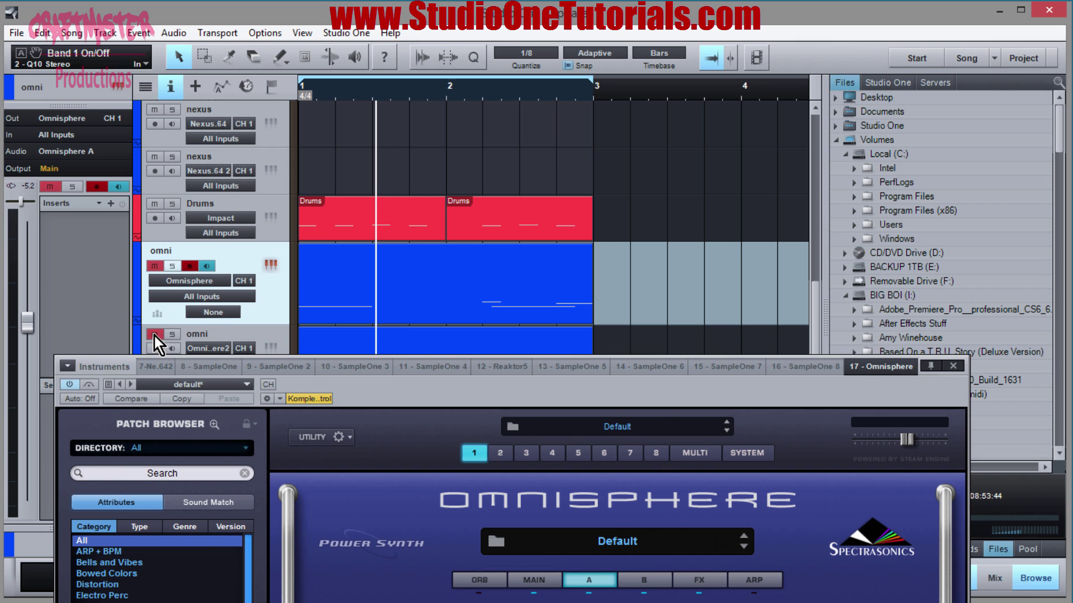
left_click(160, 268)
Step: Open the first omni track's Omnisphere instrument, play the loop and bring the instrument window fully into view
left_click_drag(484, 387, 485, 68)
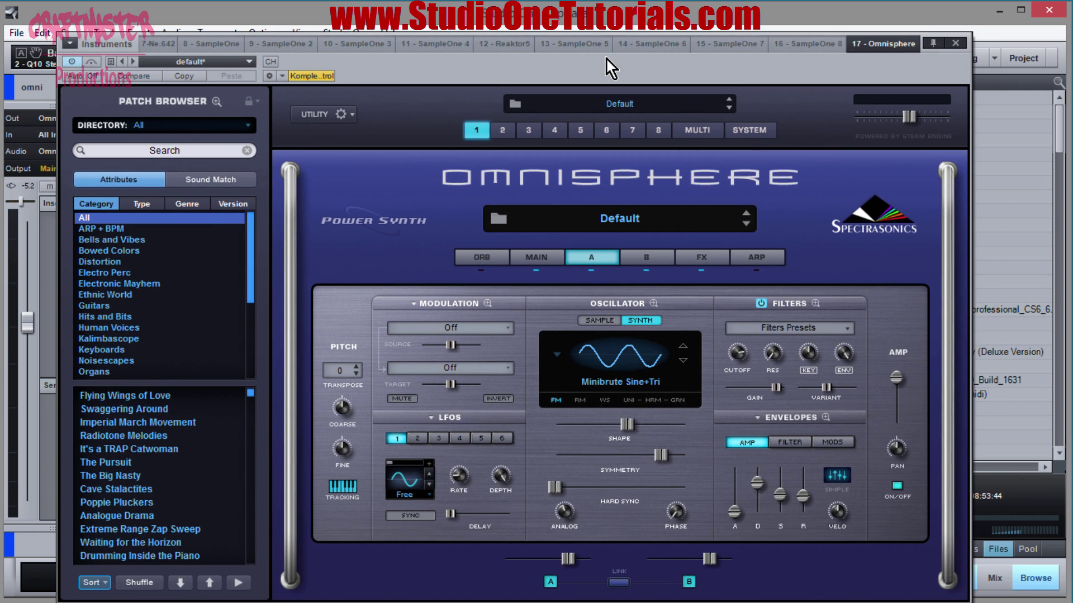
left_click_drag(606, 60, 622, 431)
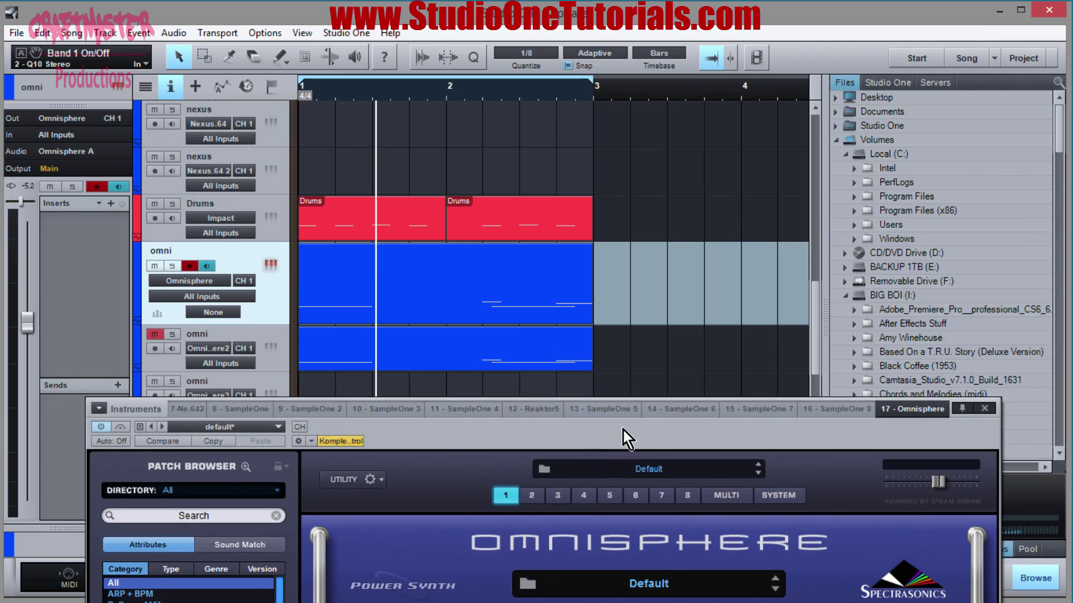
left_click(275, 267)
left_click(271, 266)
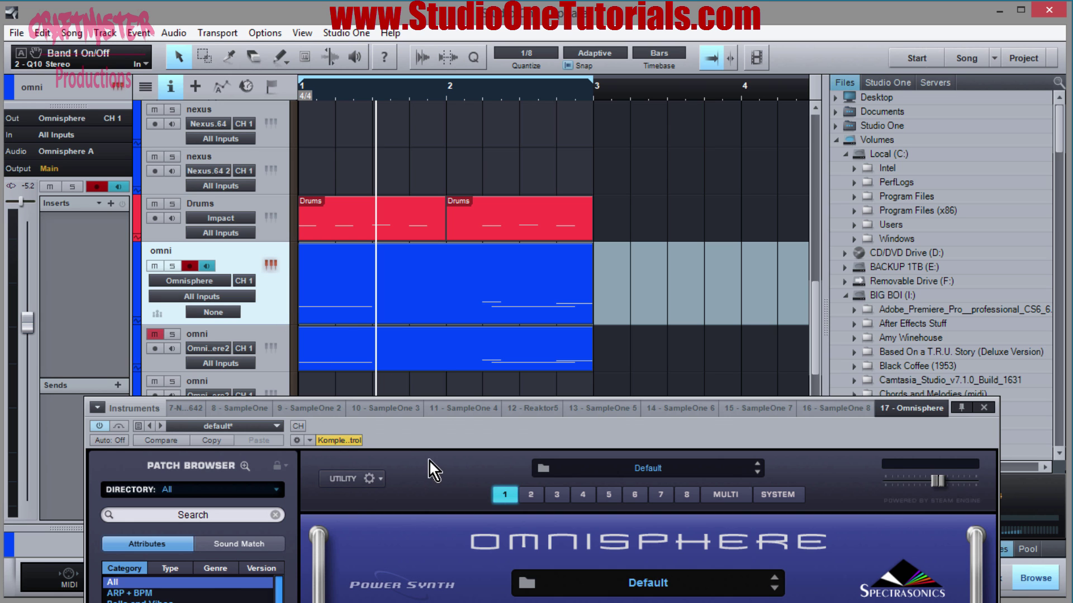
left_click_drag(430, 462, 400, 53)
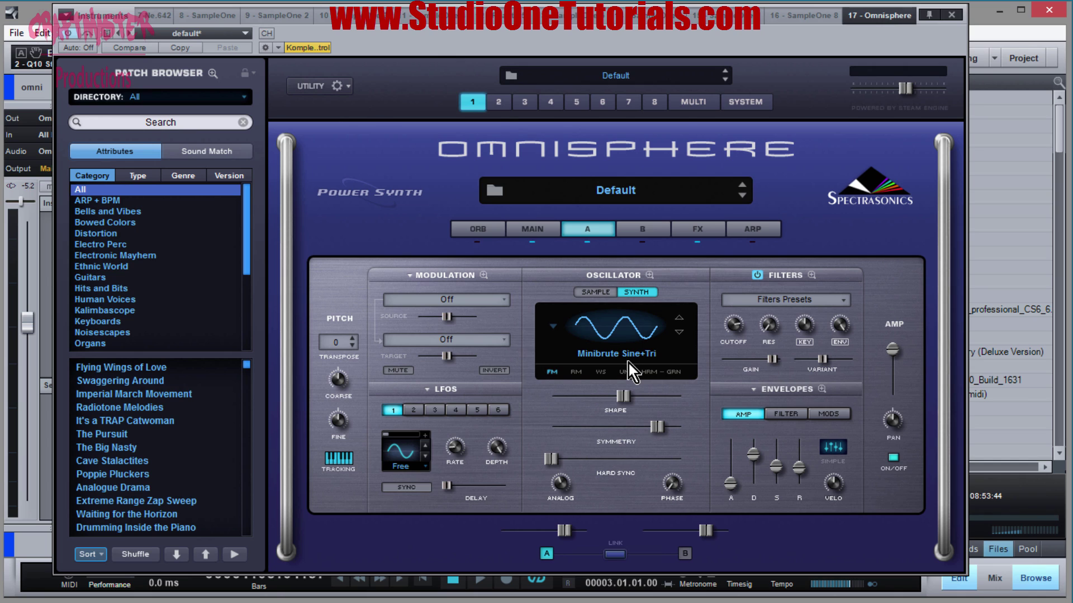
key("space")
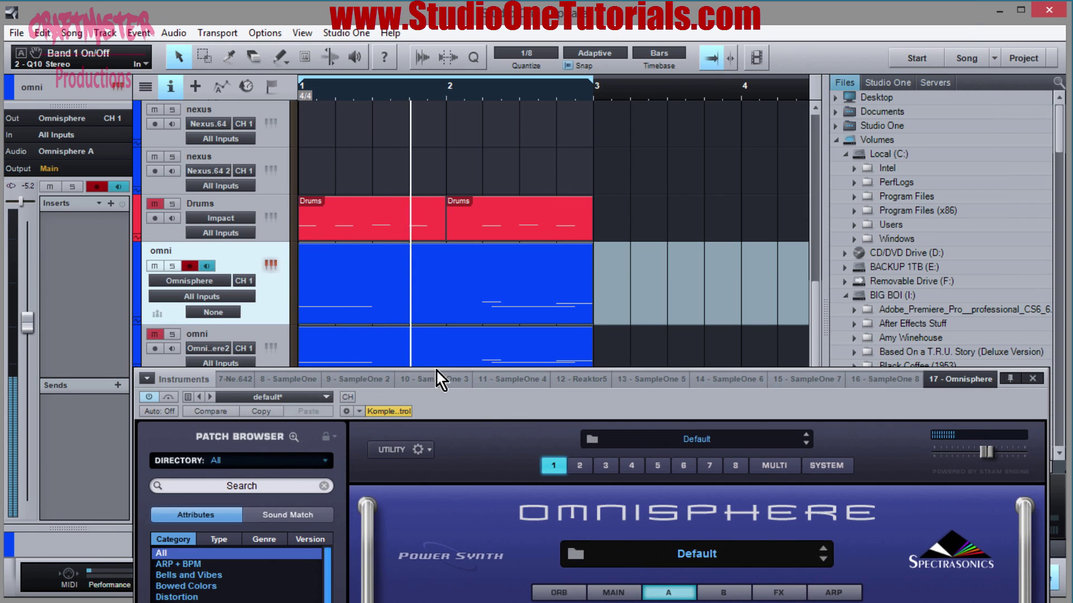
left_click_drag(475, 397, 402, 67)
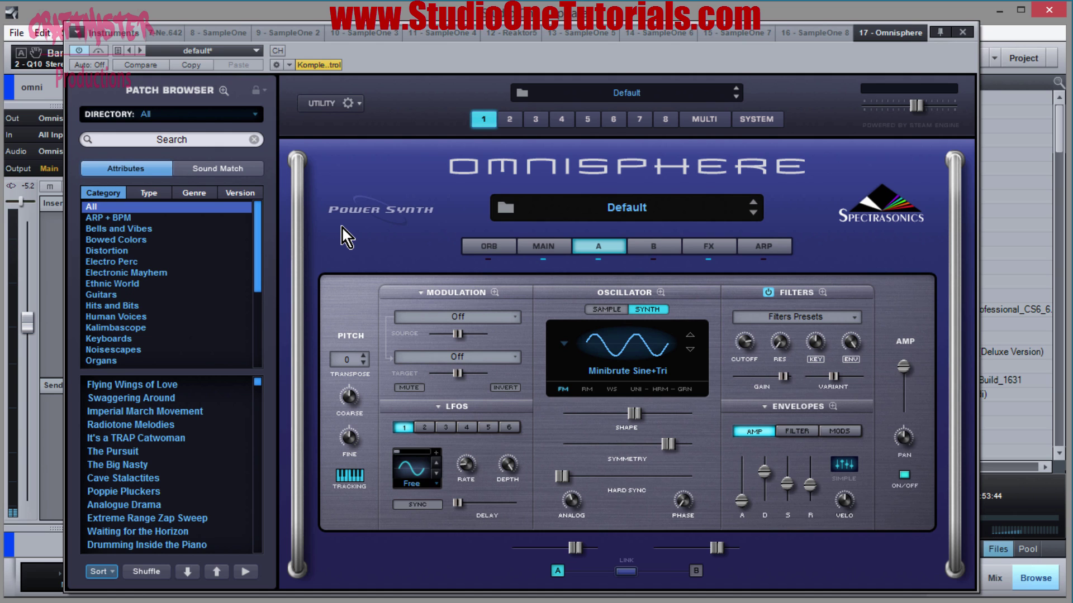
Step: Remove the Toxic effect from the patch's common effects rack, then close and reopen the instrument window
left_click(721, 247)
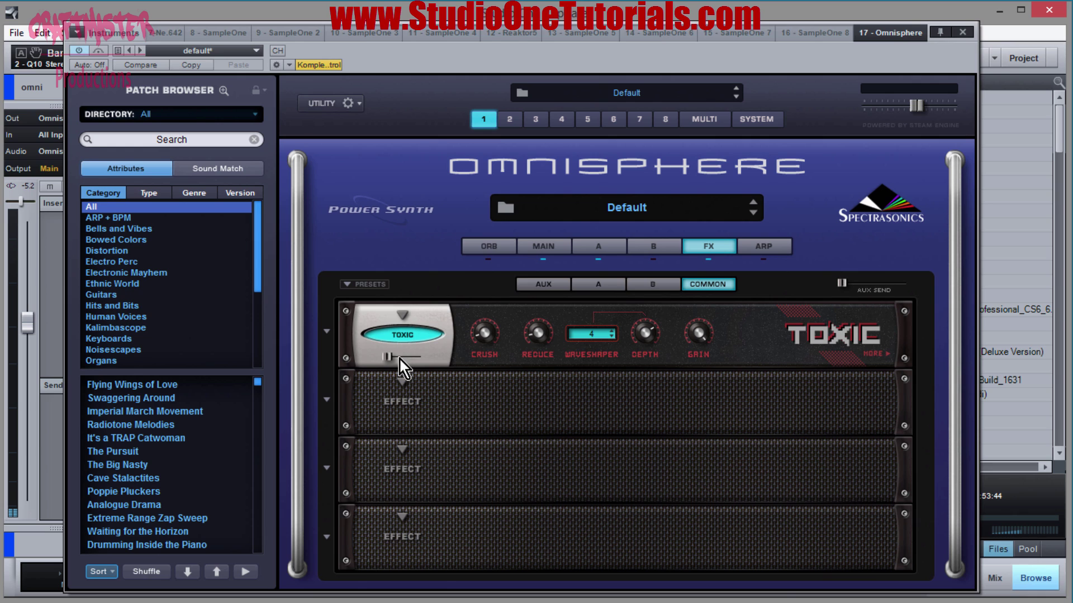
left_click(399, 314)
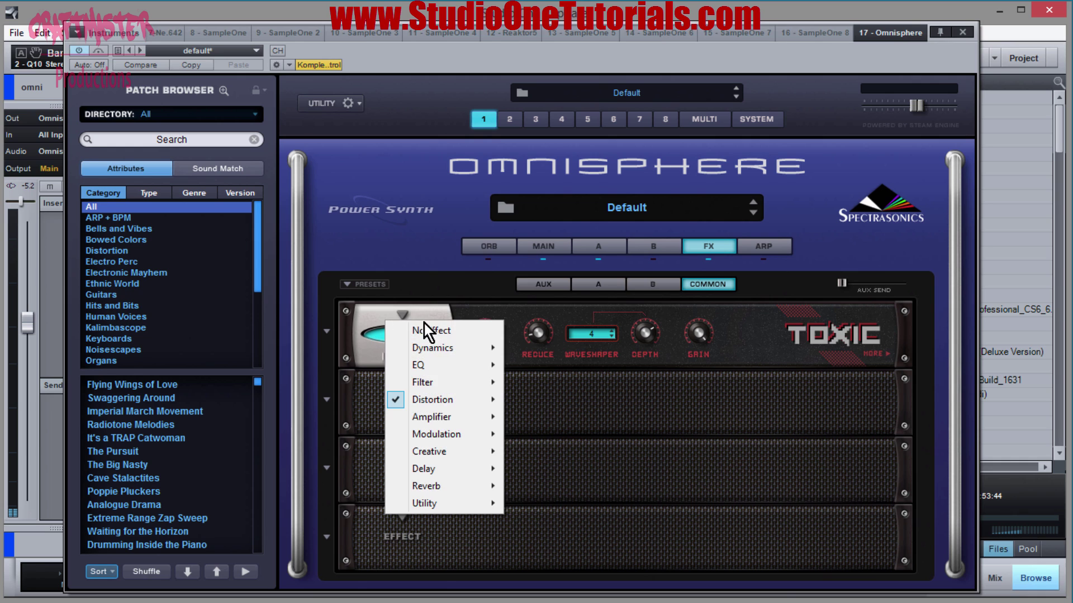
left_click(424, 325)
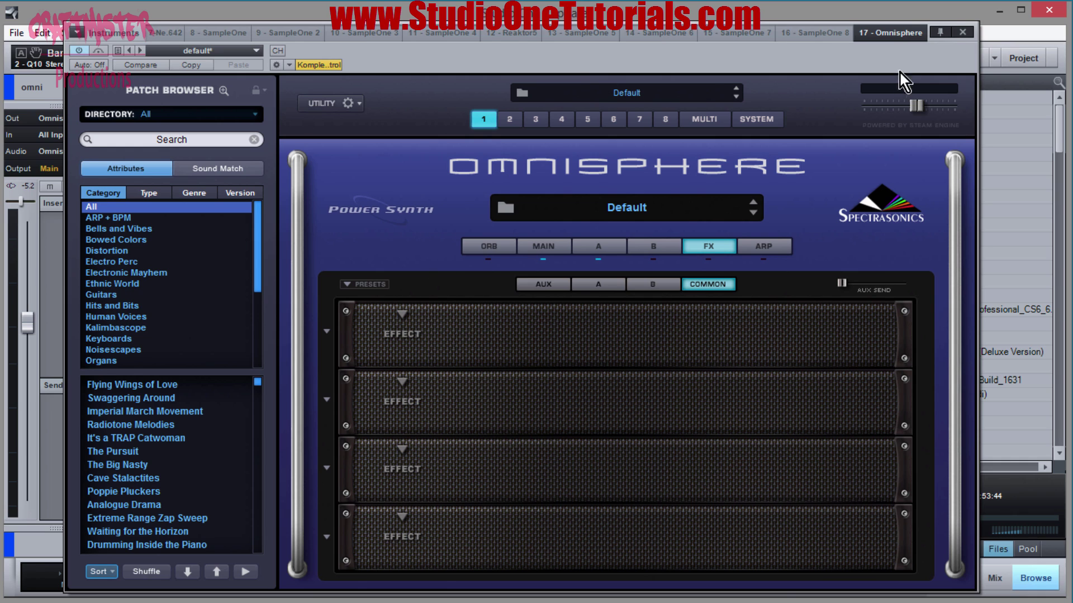
left_click(961, 33)
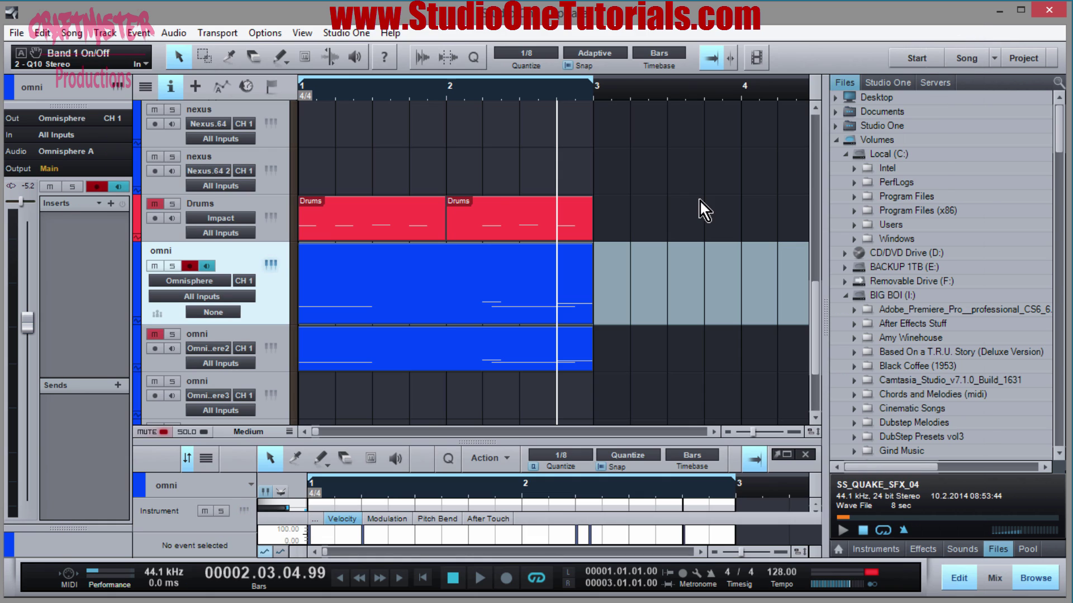
left_click(271, 266)
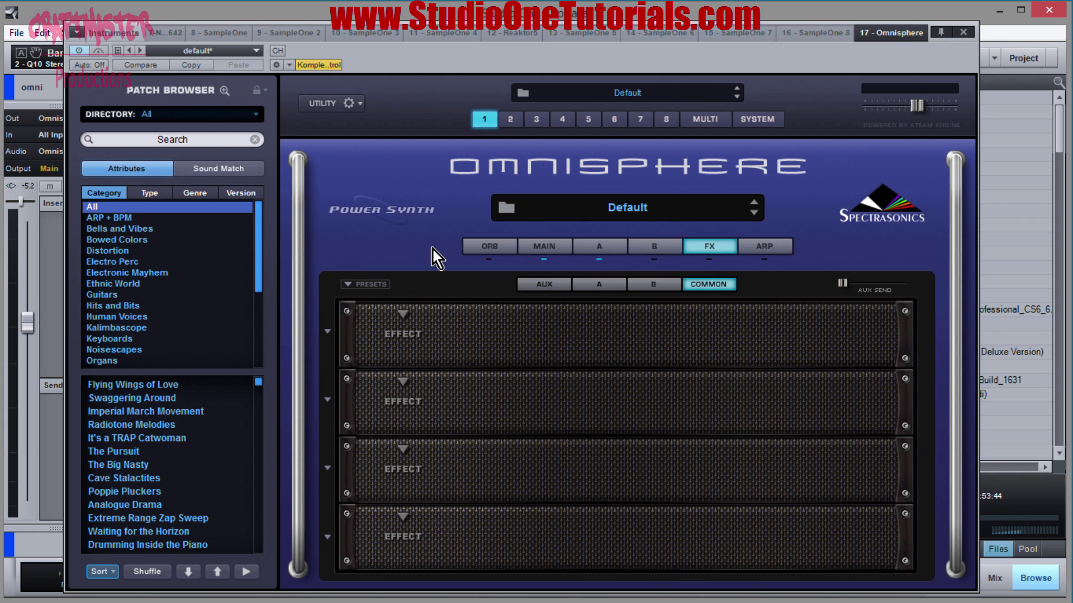
Step: Audition the layer A oscillator's Shape across its full range and return it to about the middle
left_click(617, 249)
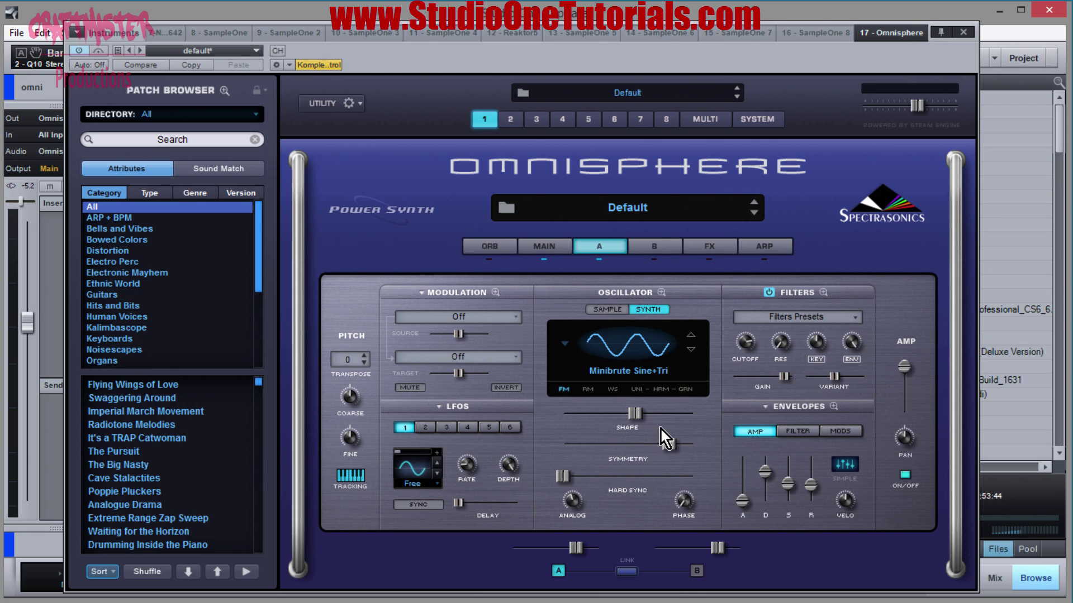
left_click_drag(637, 412, 547, 417)
left_click_drag(616, 417, 590, 418)
left_click_drag(591, 412, 688, 419)
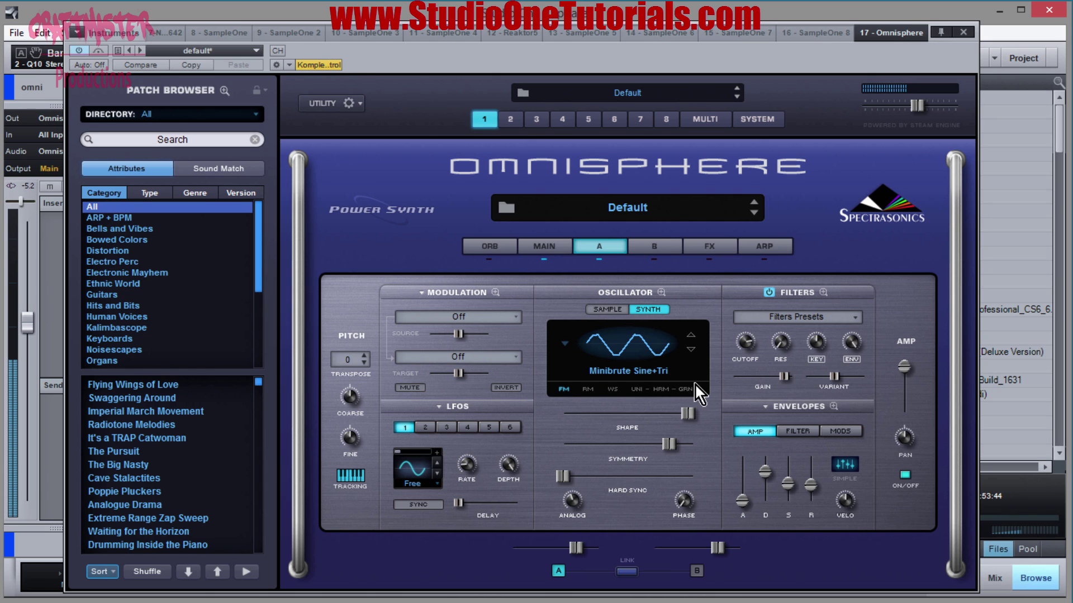
left_click_drag(686, 412, 555, 414)
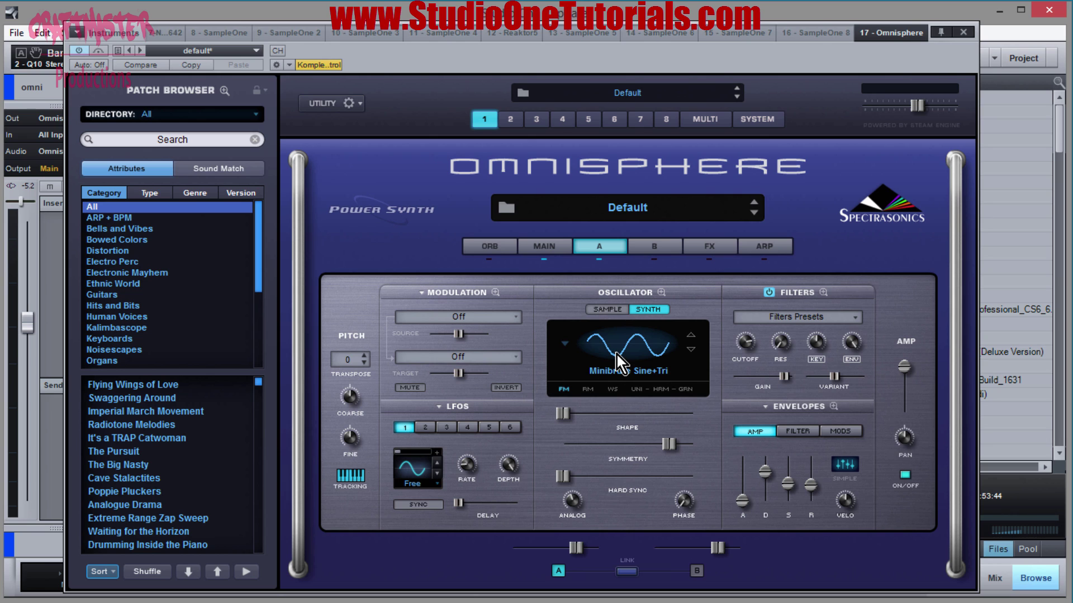
left_click_drag(564, 414, 629, 414)
Step: Toggle layer B on and off to compare the sound with layer A alone, leaving layer B enabled
left_click(697, 569)
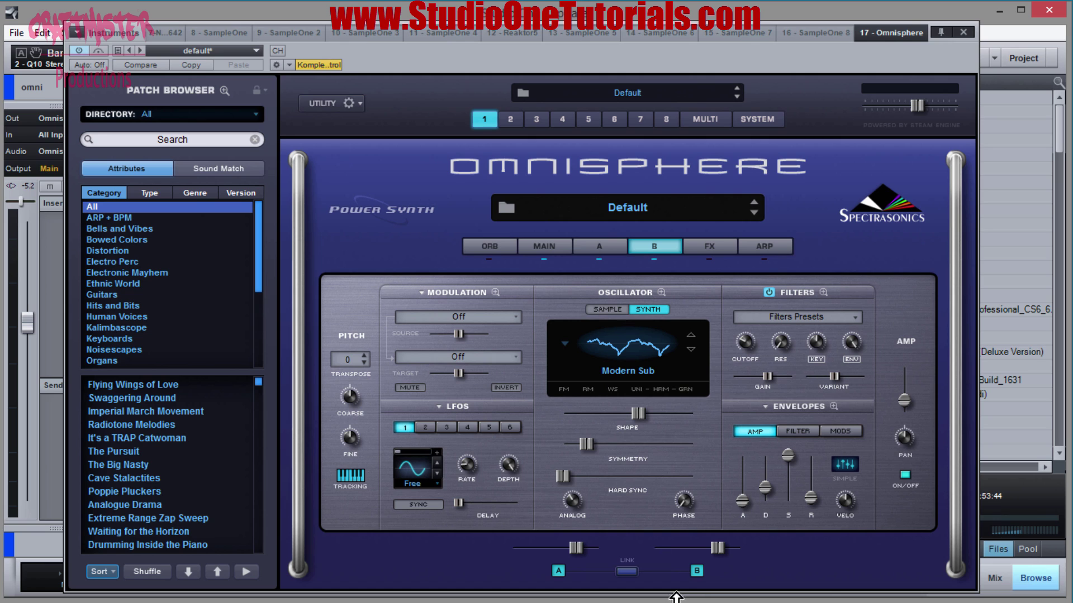
left_click(697, 571)
left_click(590, 248)
left_click(637, 249)
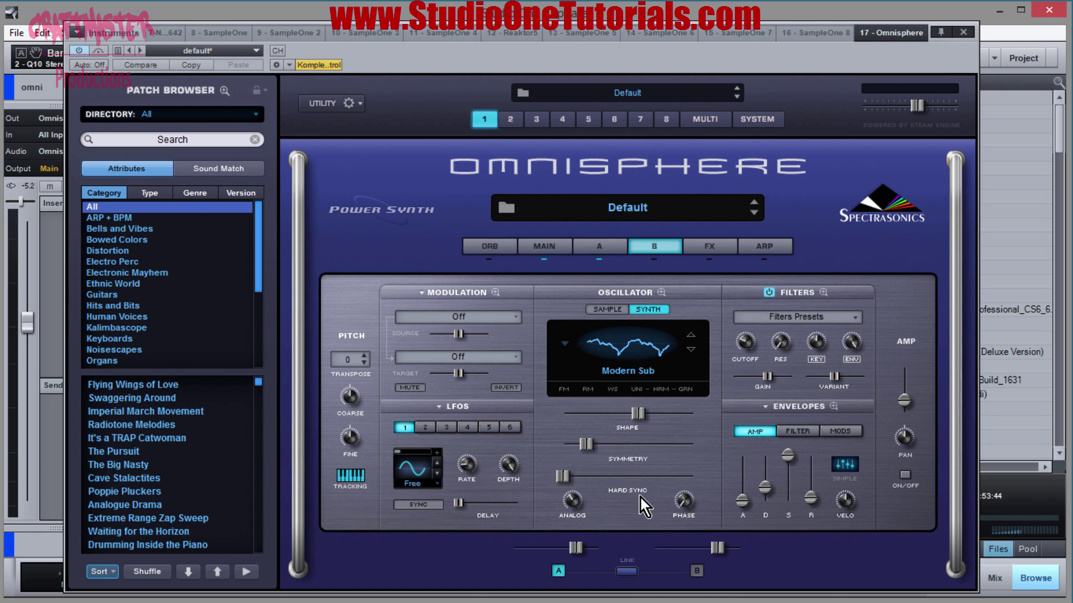
left_click(697, 570)
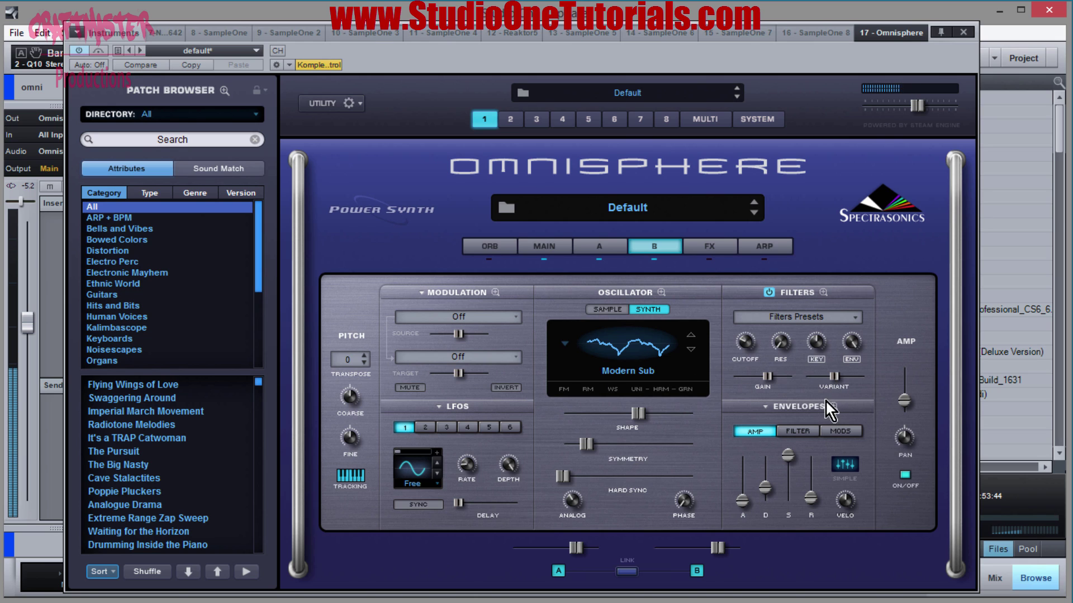
Step: Try layer B's amp level at 1.000, lower it back near the minimum, and slightly raise the instrument's master volume
left_click_drag(908, 405, 910, 359)
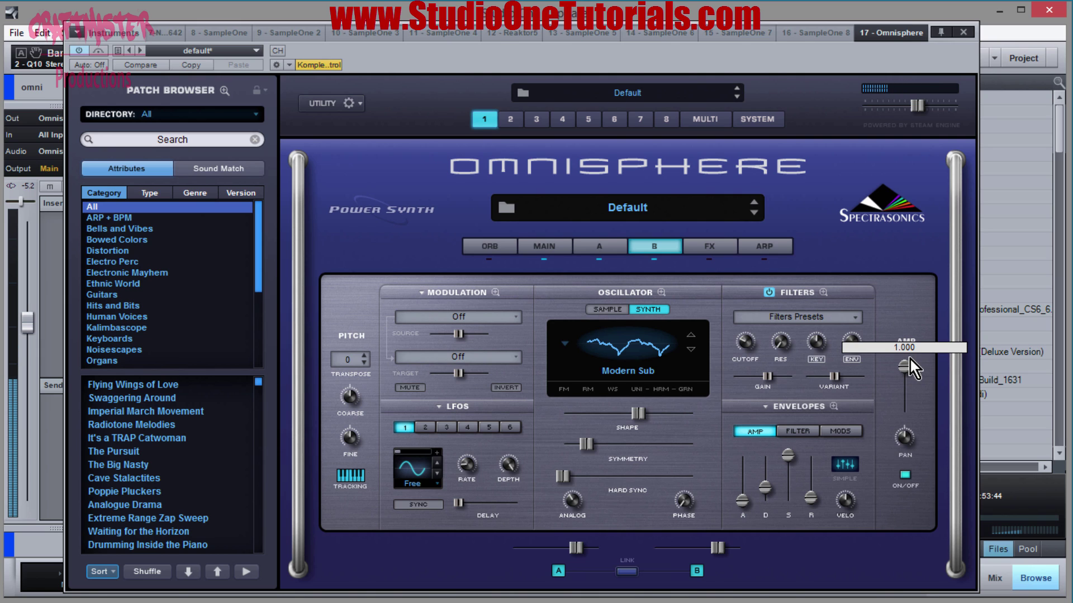
left_click_drag(910, 370, 910, 407)
left_click_drag(910, 406, 910, 406)
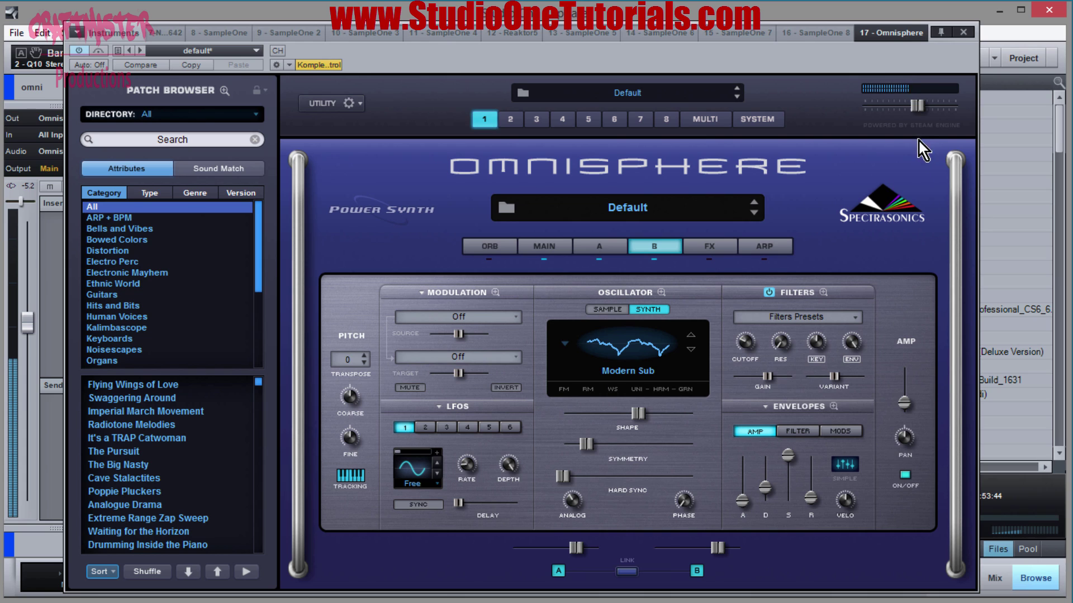
left_click_drag(918, 108, 928, 113)
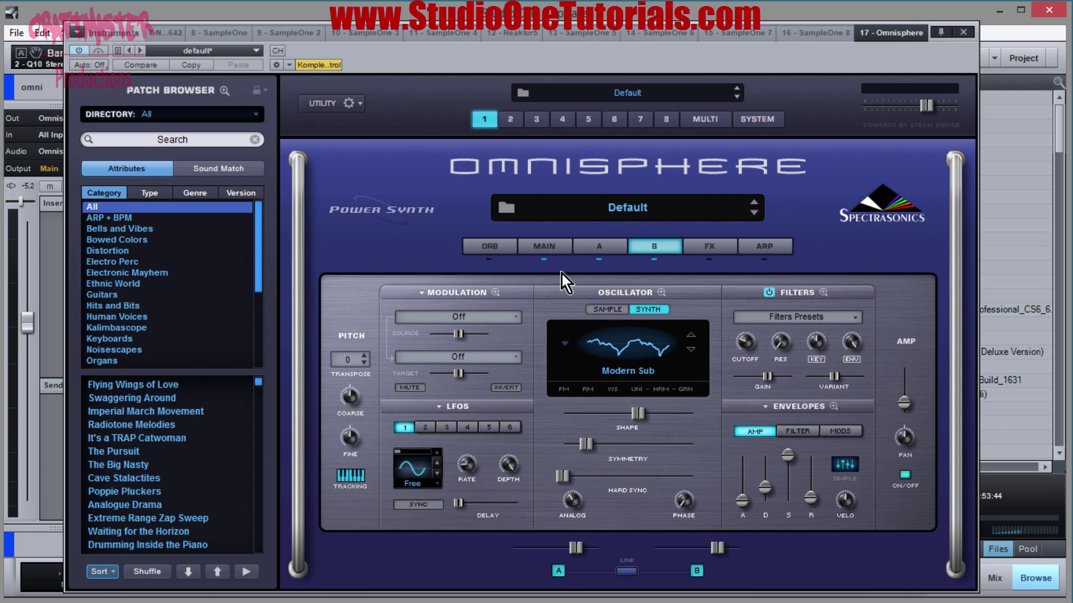
Step: View the patch's main settings, including voices and glide, and close the instrument window
left_click(553, 244)
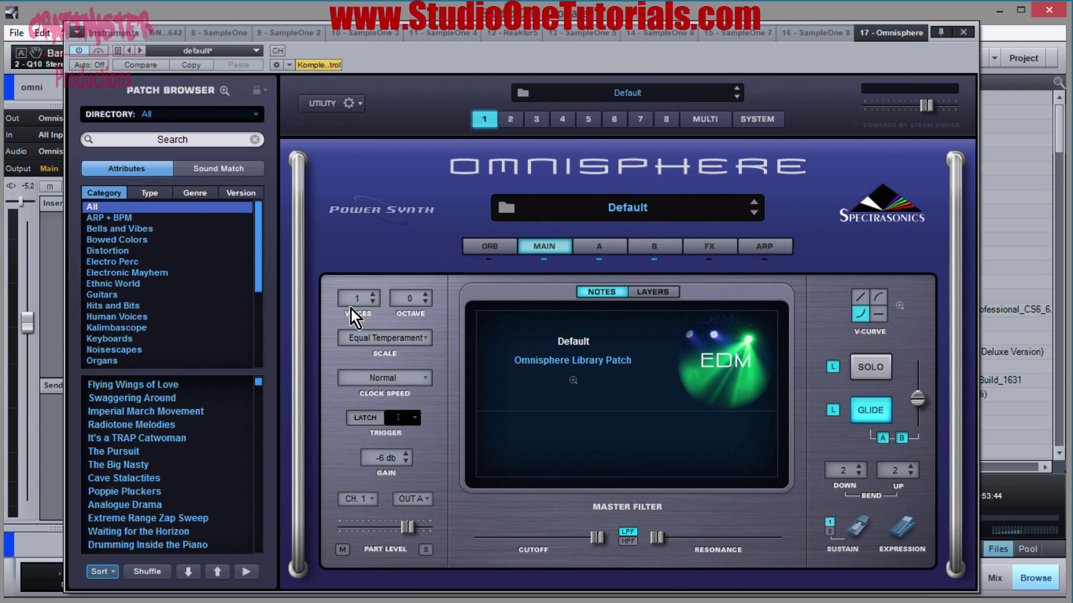
left_click(960, 33)
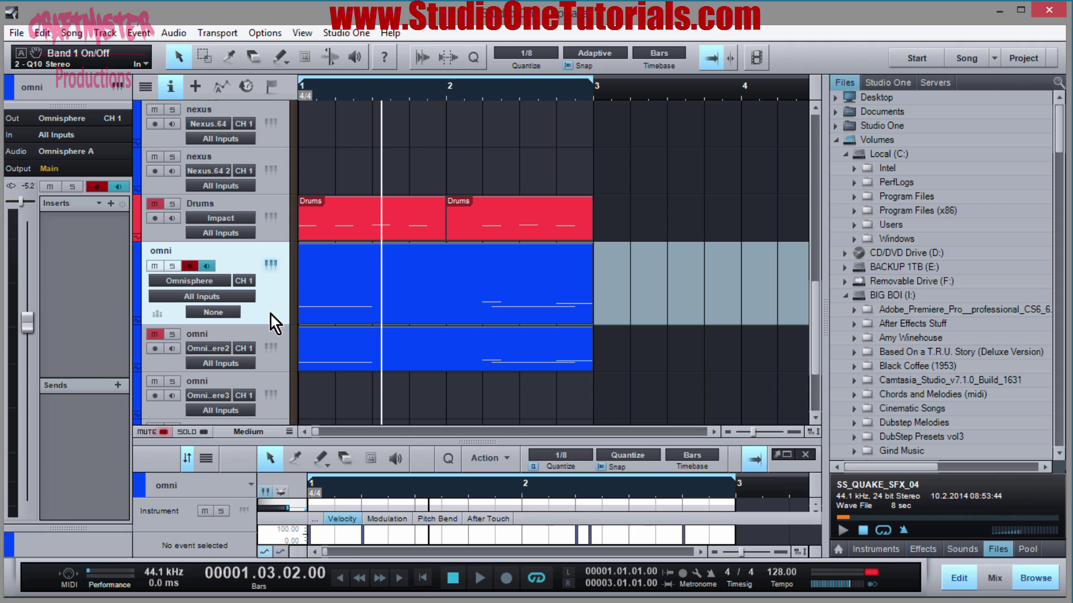
Step: Unmute the Drums track and play the loop from the start of the song
key("comma")
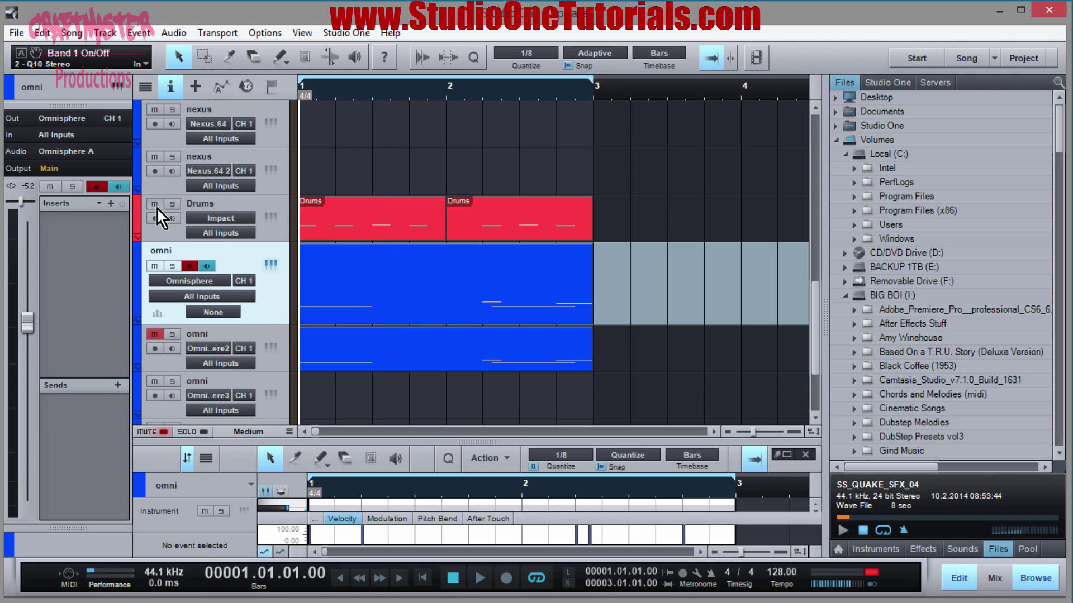
left_click(157, 207)
key("space")
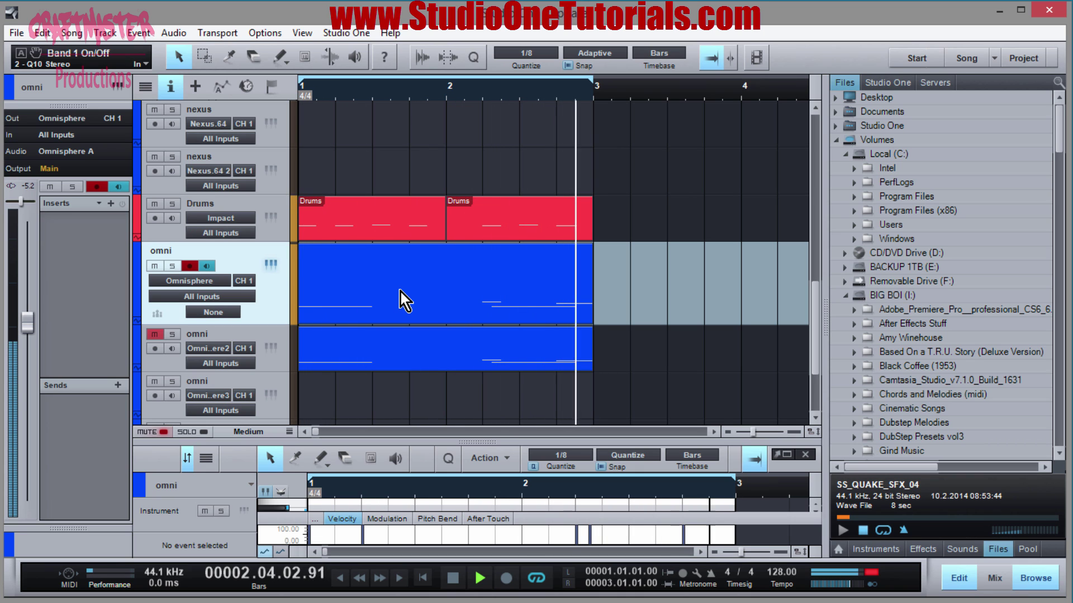
Step: Stop playback, switch muting from the second omni track to the first, and open the second track's Omnisphere instrument
key("space")
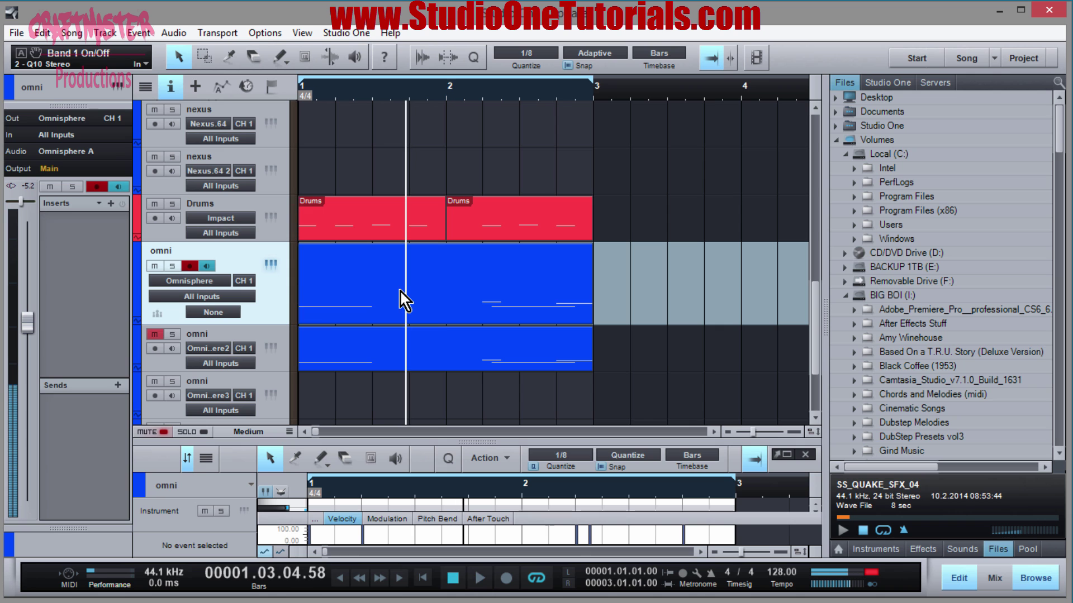
left_click(158, 335)
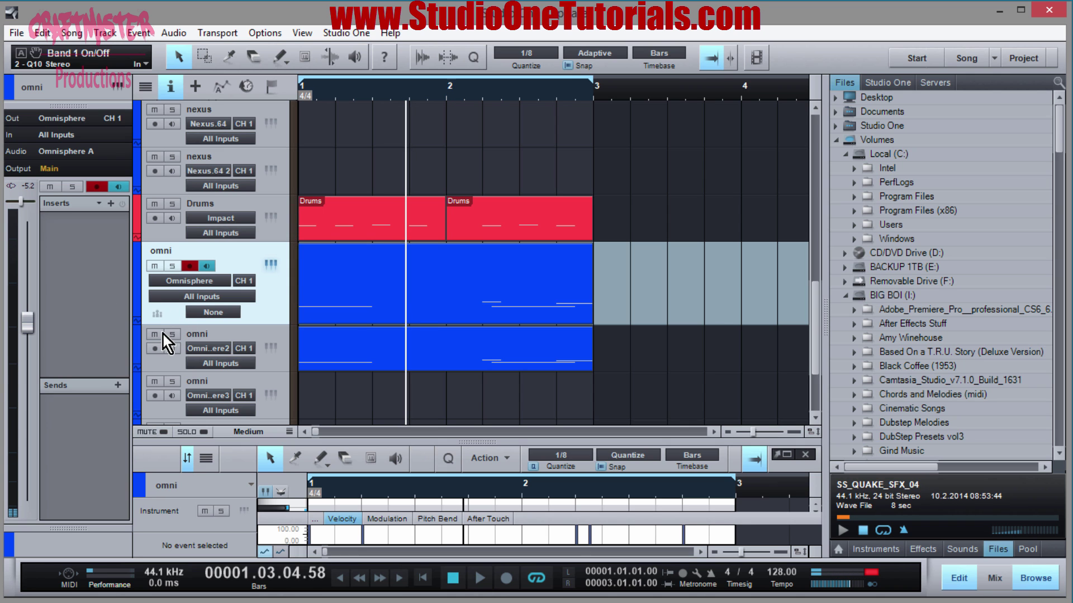
left_click(159, 265)
left_click(270, 347)
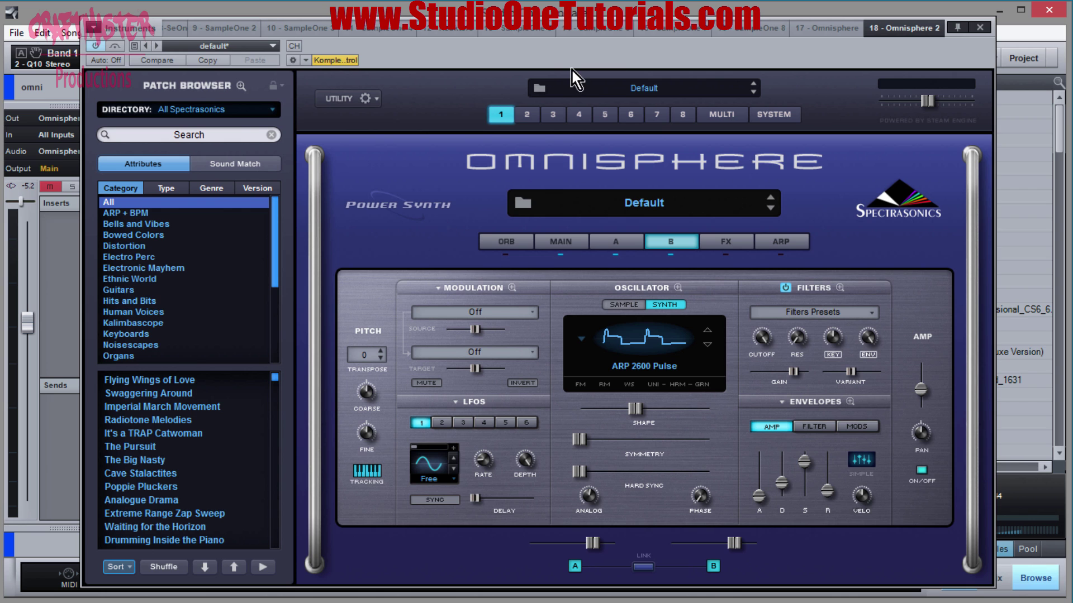
left_click_drag(572, 71, 646, 406)
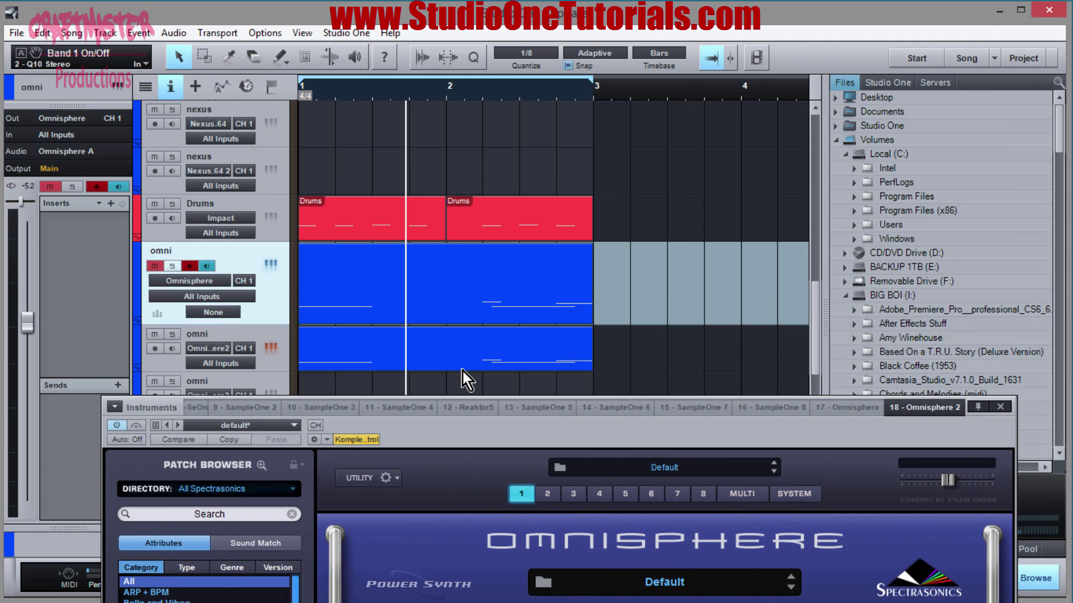
left_click_drag(396, 419, 392, 11)
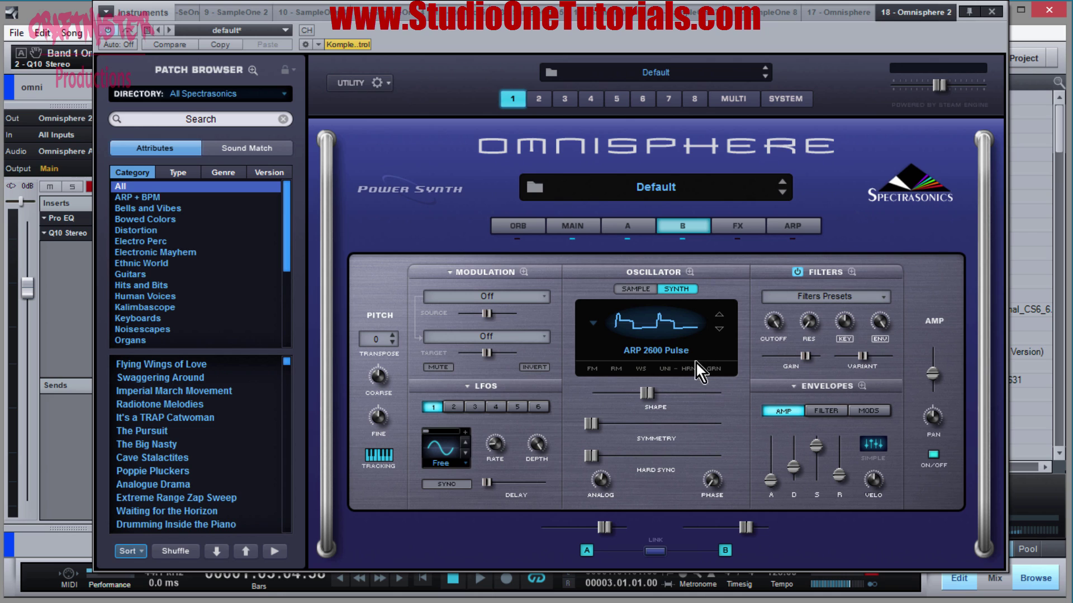
Step: Play the loop while viewing layer A and layer B of the second Omnisphere instrument
left_click(616, 221)
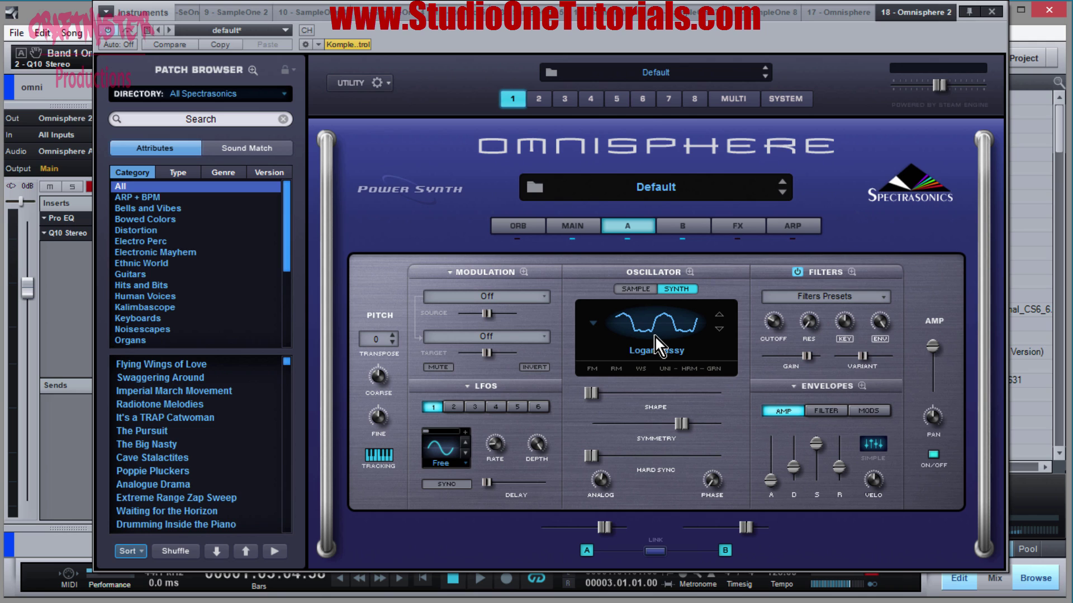
key("space")
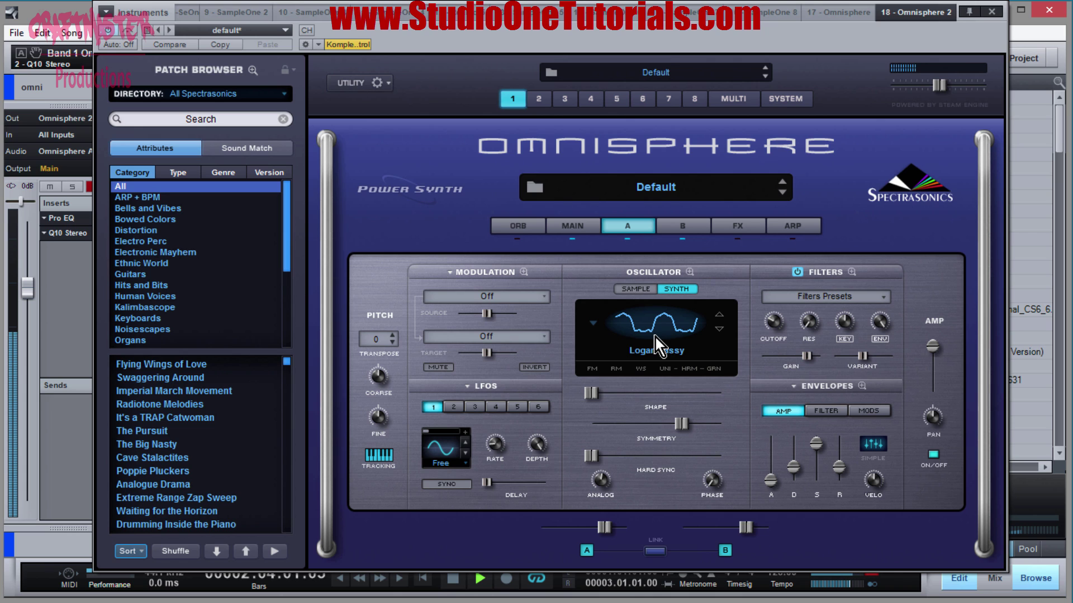
left_click(681, 229)
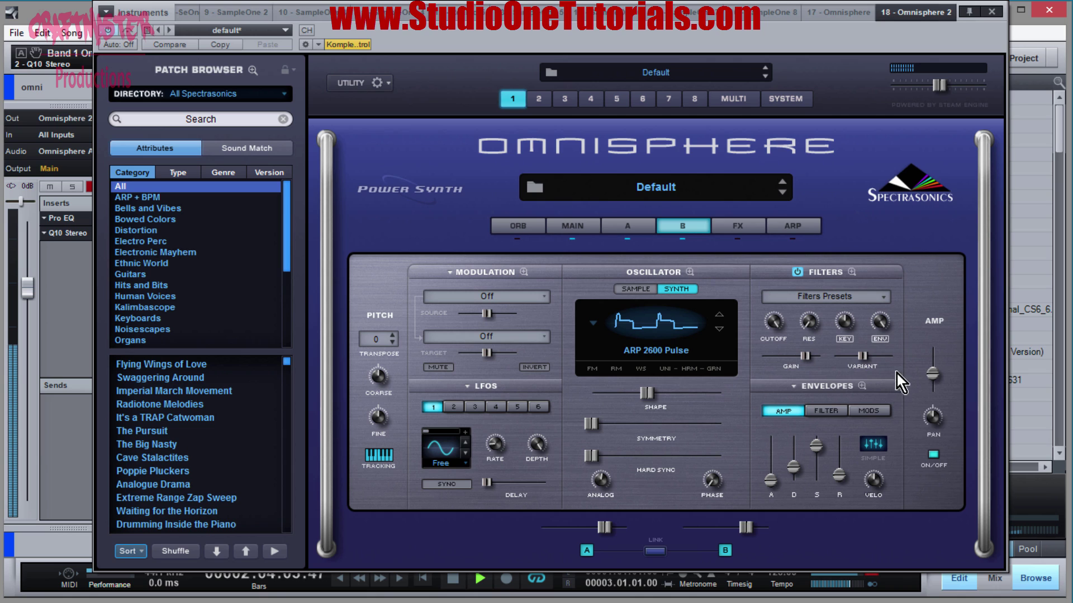
Step: Slightly lower layer B's amp level, apply the HPF Juicy 36dB filter preset, and adjust the filter cutoff
left_click_drag(931, 376, 935, 384)
left_click(877, 297)
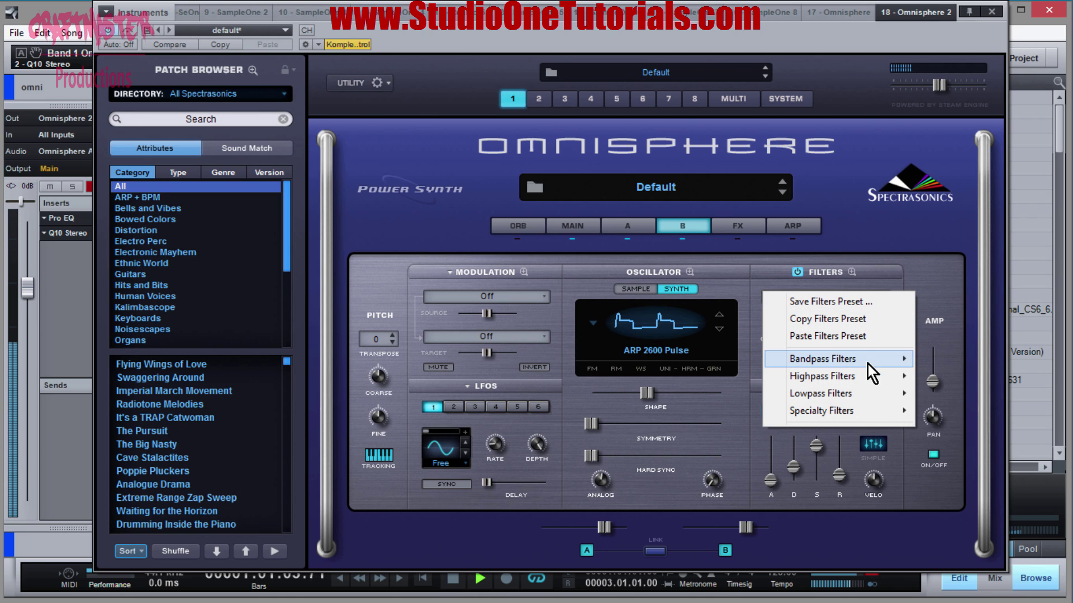
mouse_move(816, 382)
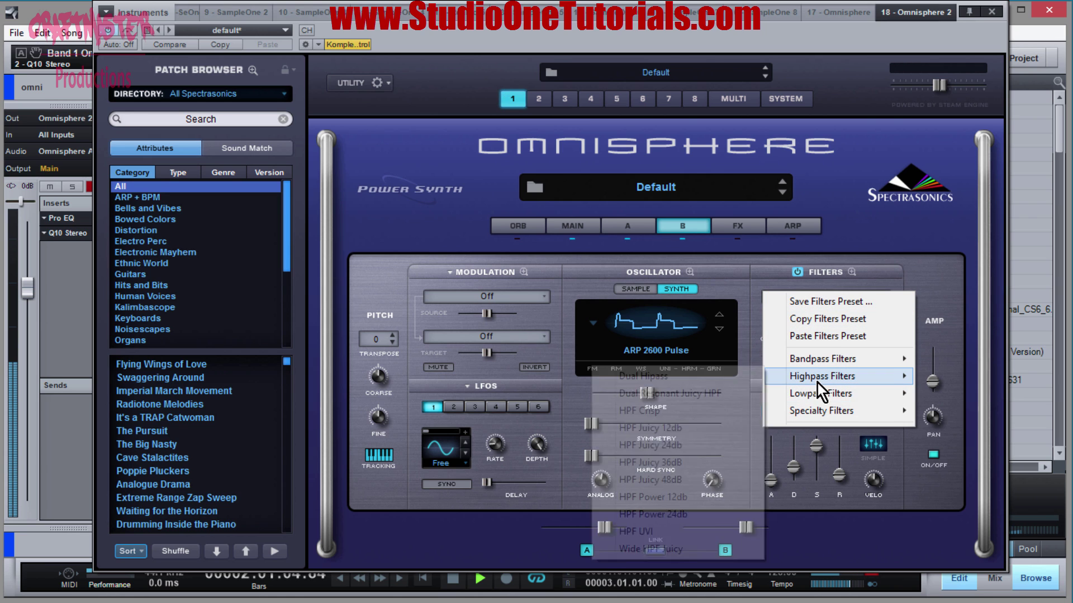
left_click(690, 463)
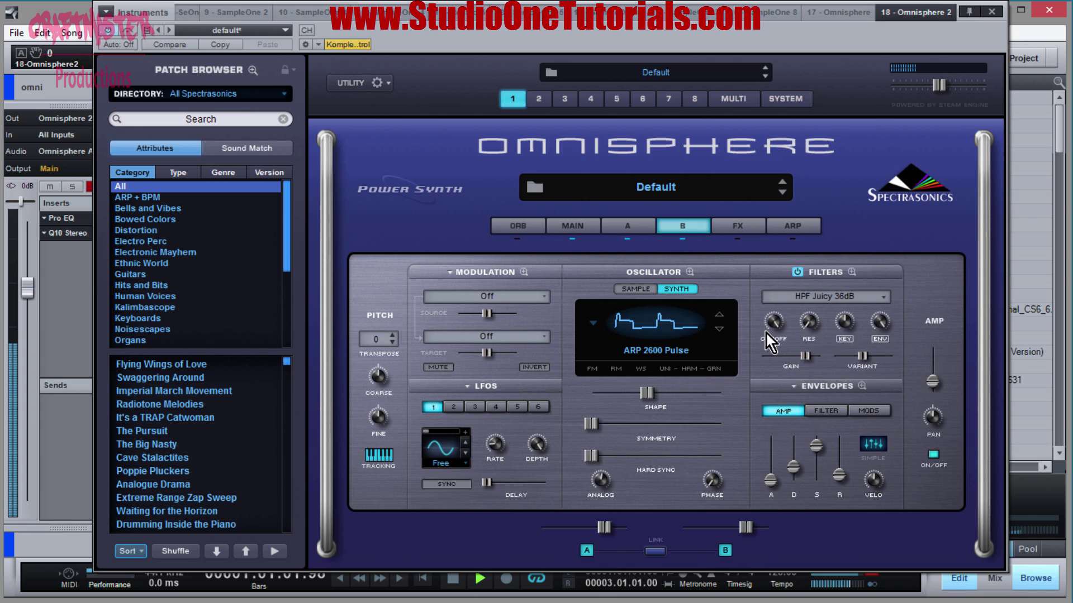
left_click_drag(775, 327, 777, 410)
Step: Stop playback, close the instrument window, and unmute the first omni track
key("space")
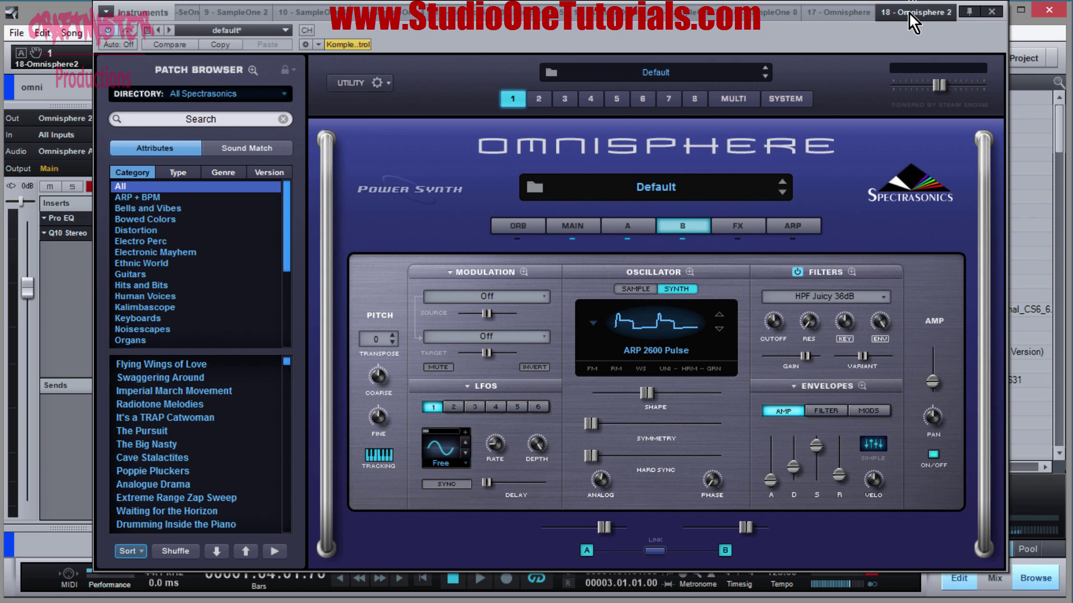
left_click(993, 13)
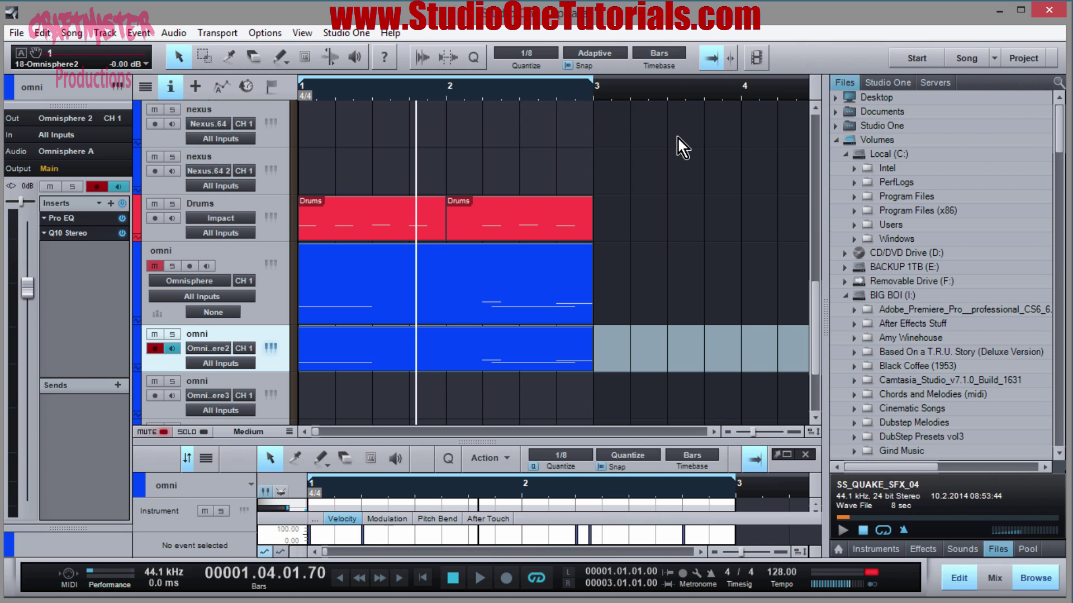
left_click(156, 334)
left_click(156, 334)
Step: Select the third omni track and add an empty event spanning bars 1 and 2
scroll(692, 308, "down", 3)
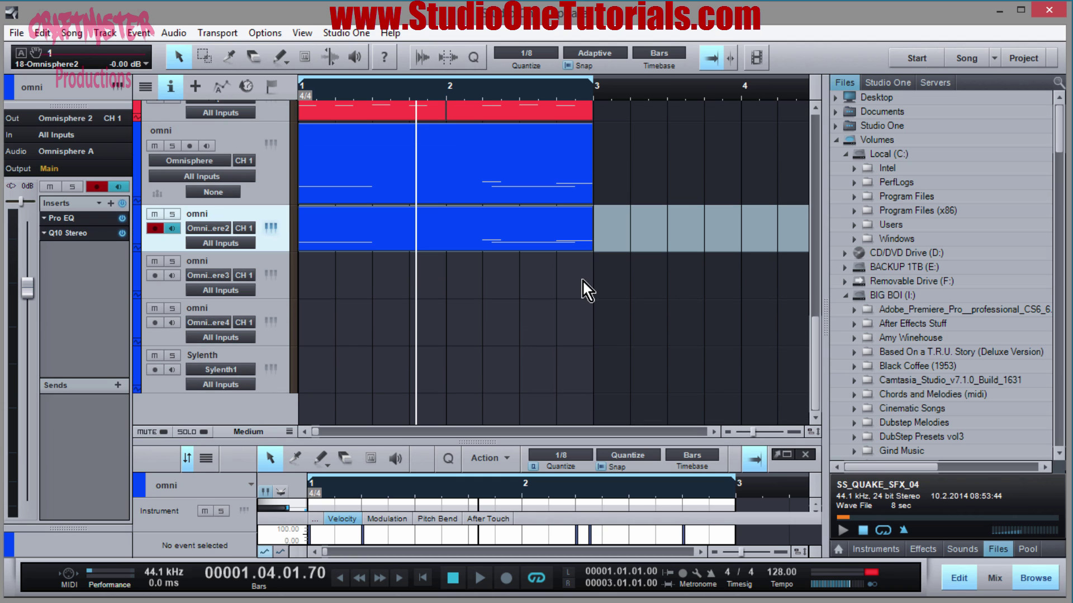
left_click(254, 264)
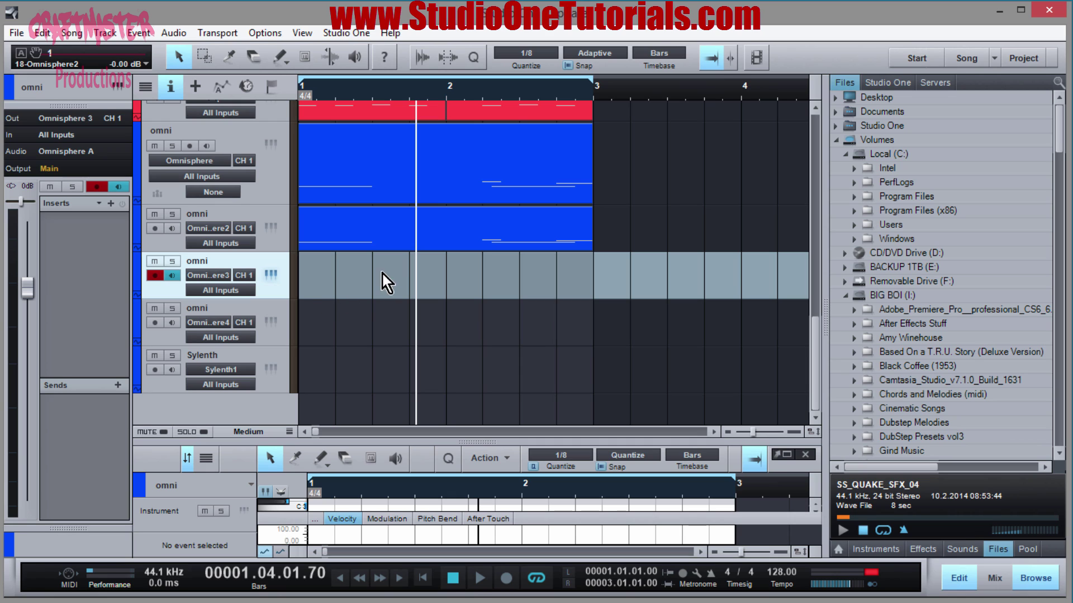
left_click(306, 282)
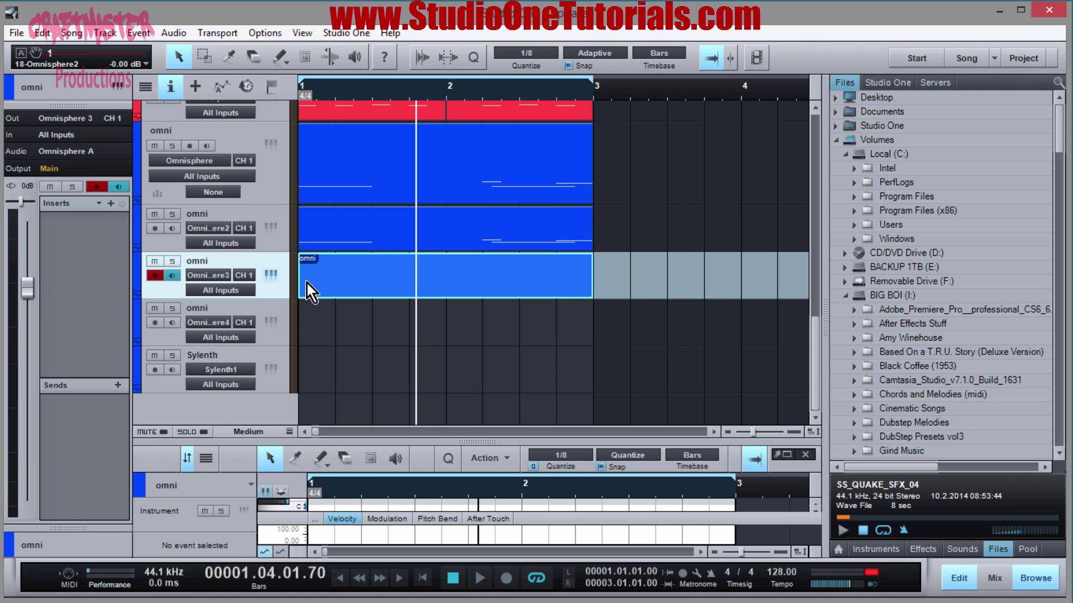
Step: Open the third omni track's Omnisphere instrument, lower its master volume, and show layer A
left_click(270, 274)
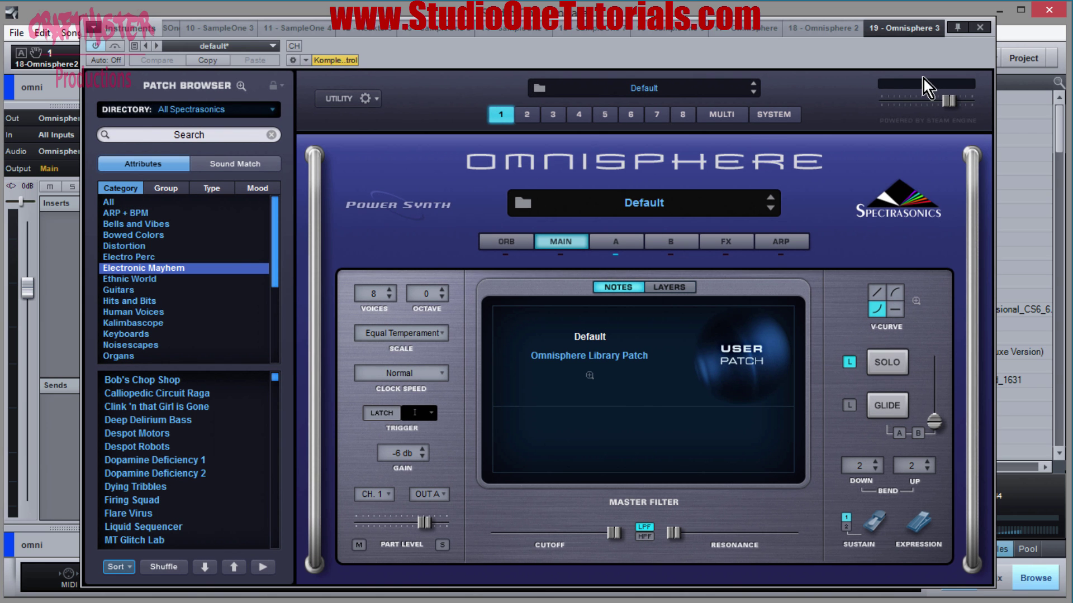
left_click_drag(948, 104, 929, 107)
left_click(604, 244)
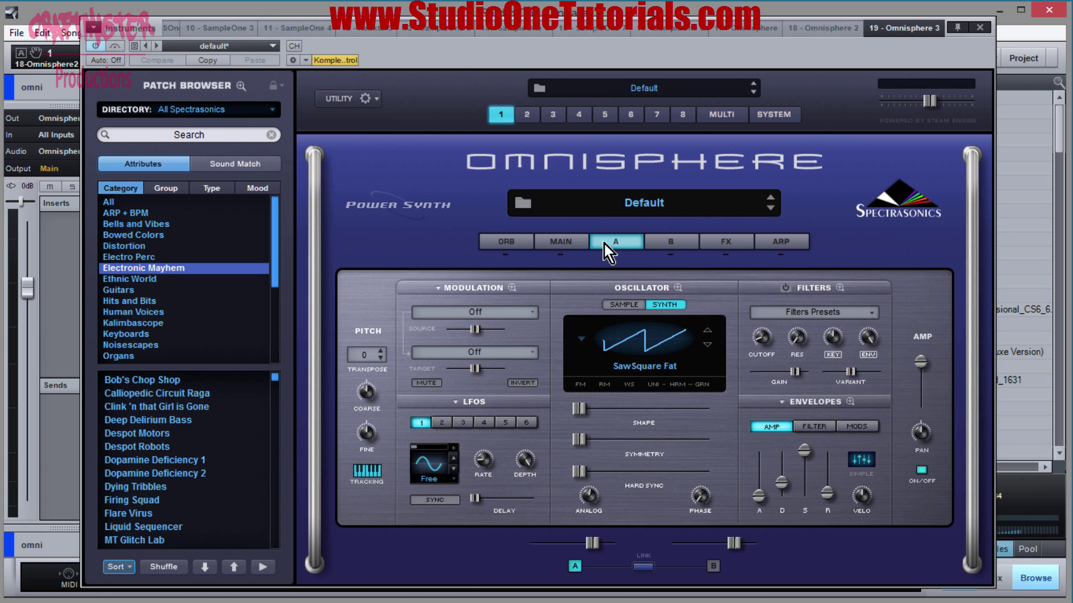
left_click_drag(824, 496, 810, 459)
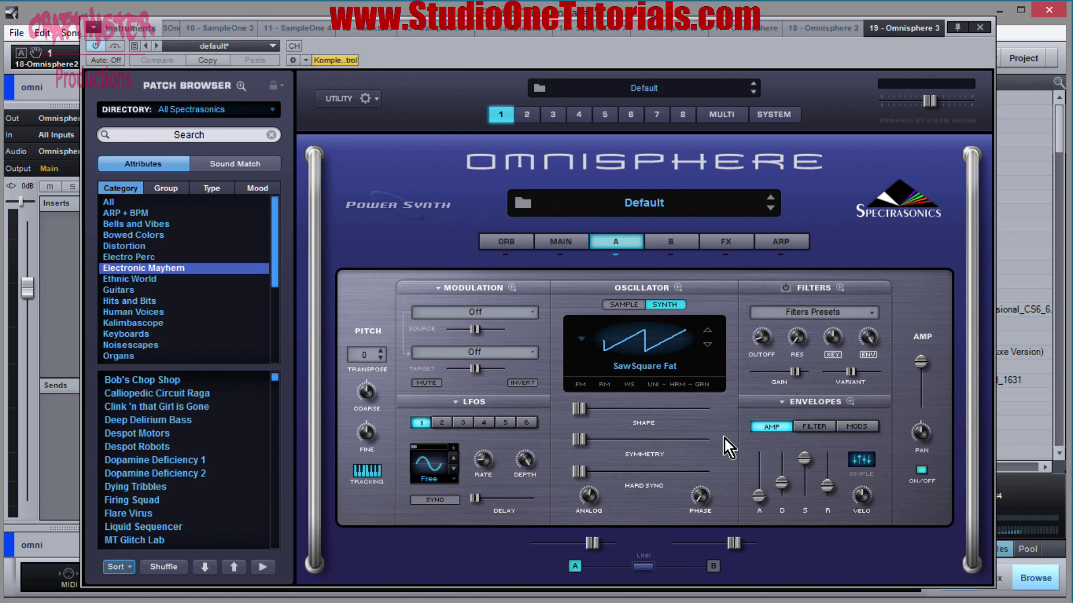
Step: Delete the empty event on the third omni track and copy the second omni track's event in its place
left_click_drag(533, 56, 600, 433)
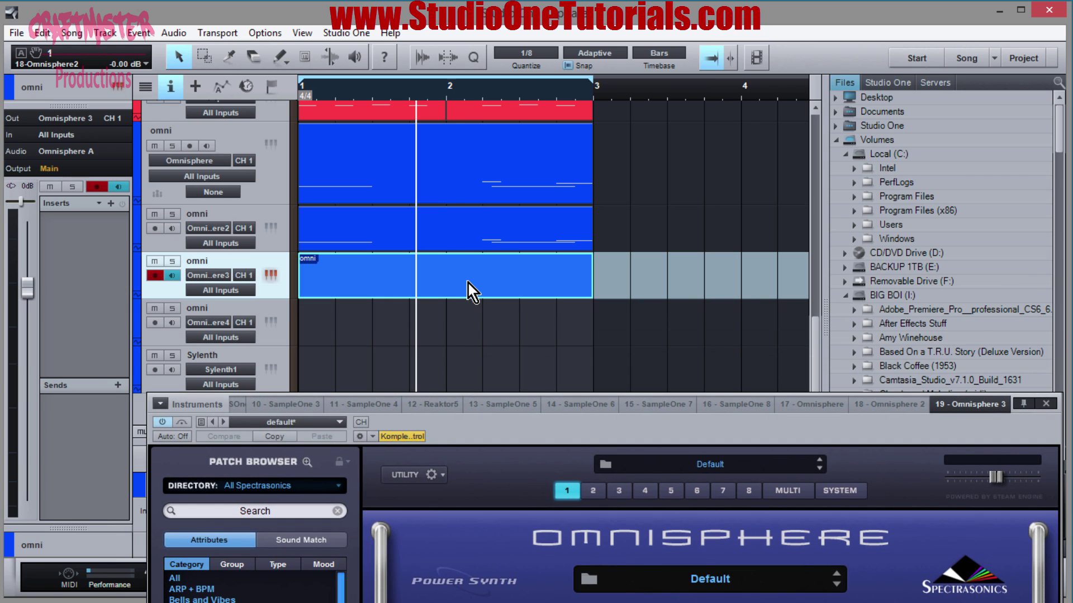
key("Delete")
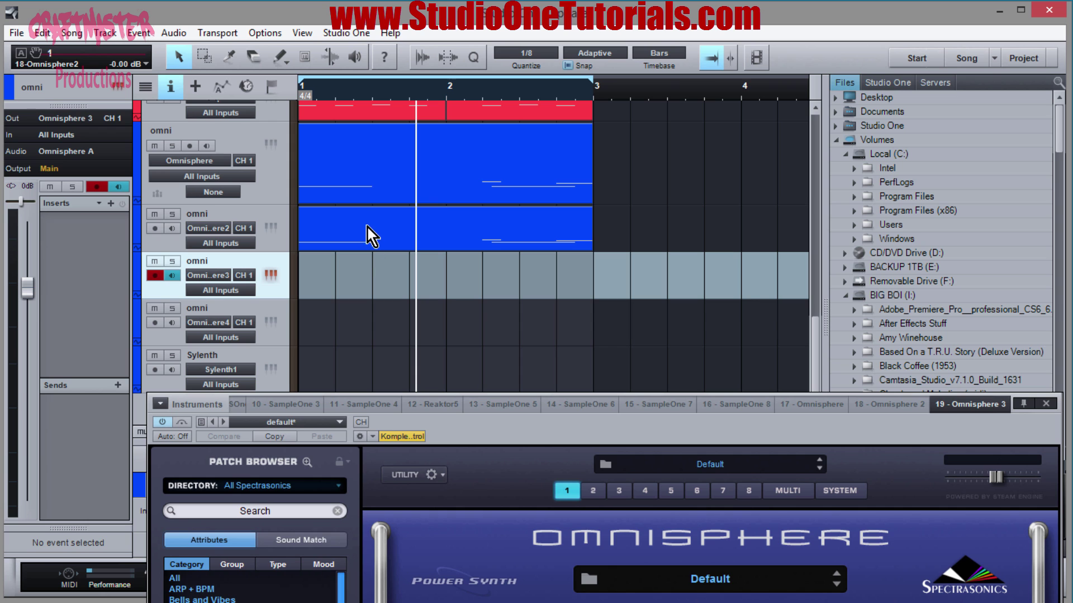
left_click_drag(367, 228, 360, 275)
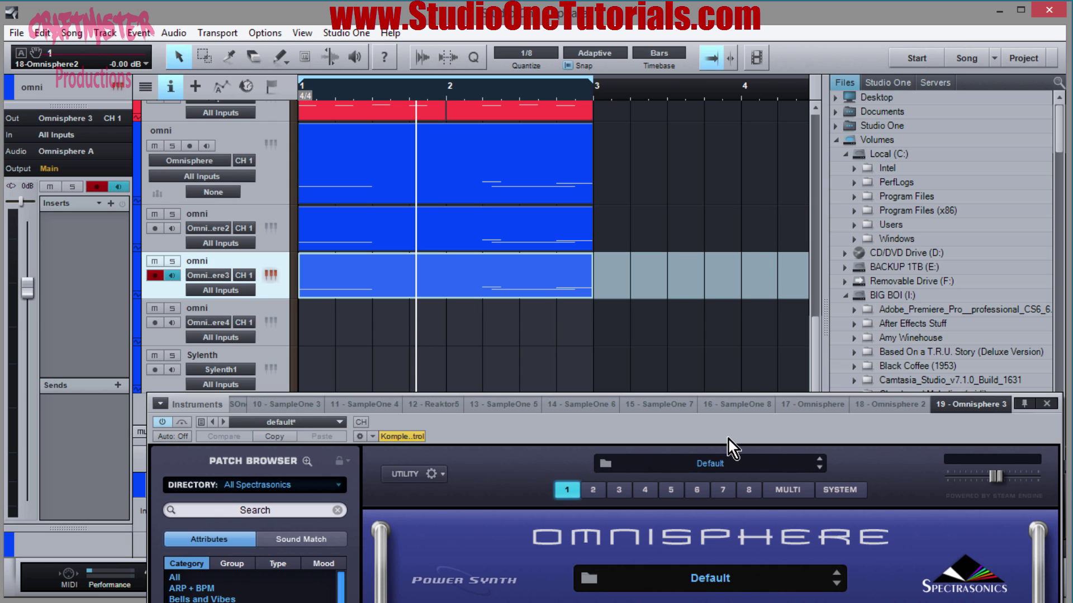
Step: Play the loop with the first two omni tracks muted to hear the third instrument
left_click_drag(728, 440, 733, 47)
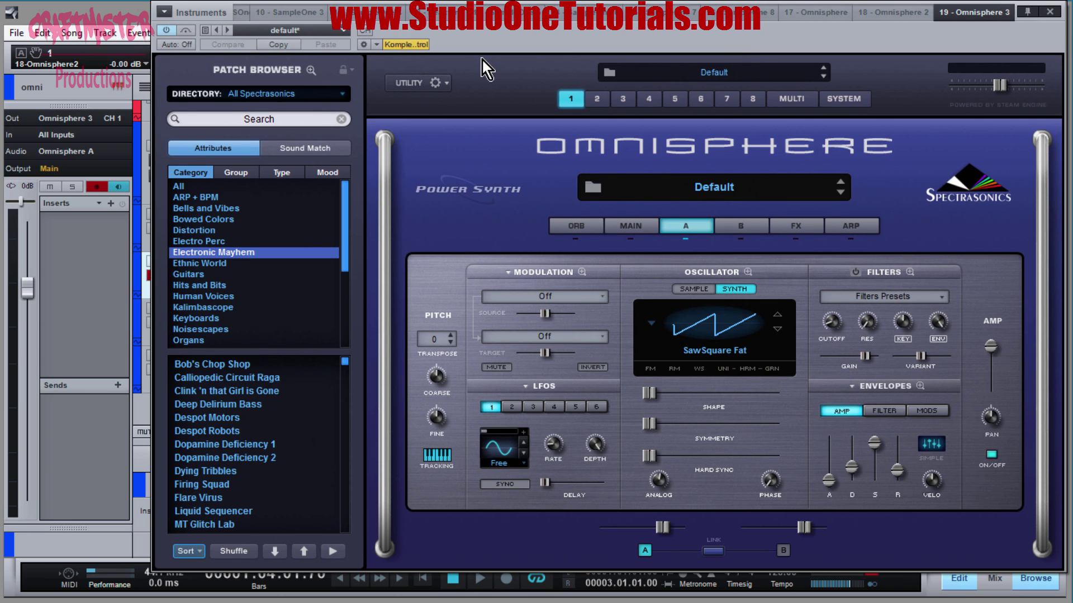
key("space")
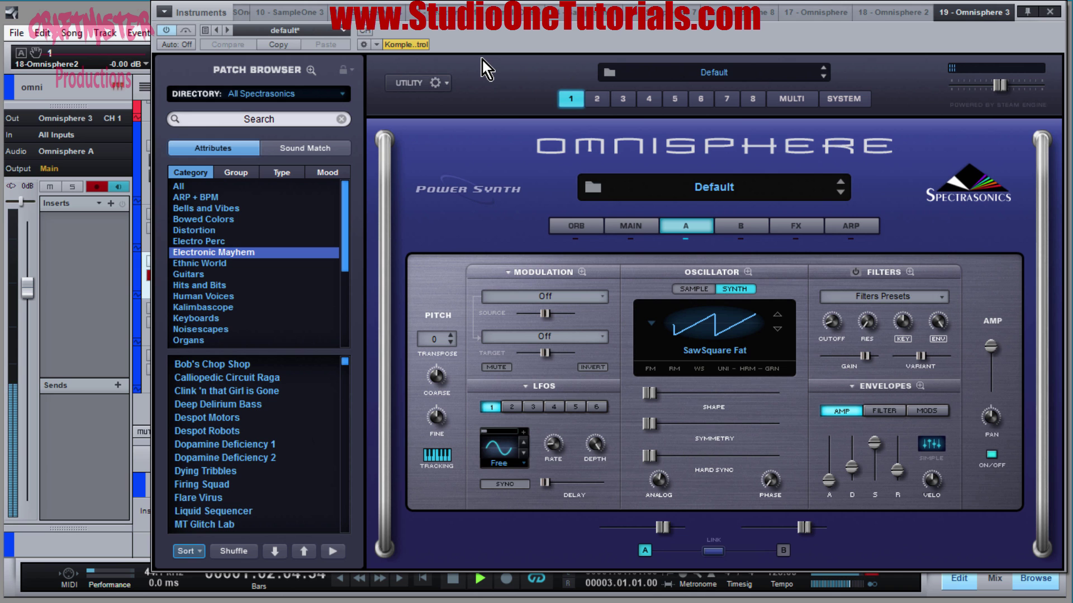
left_click_drag(521, 40, 501, 400)
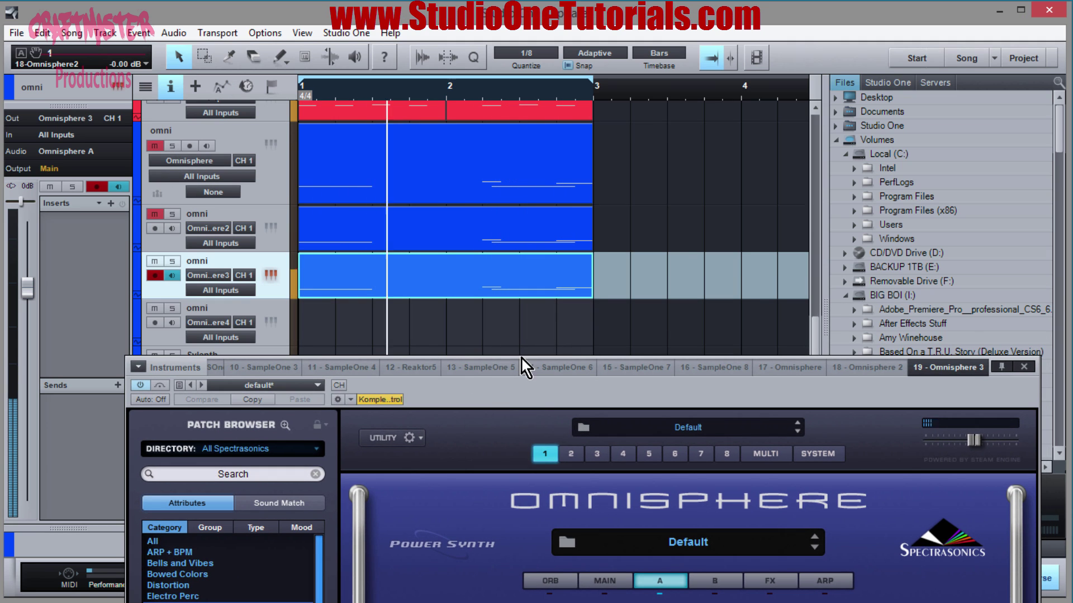
left_click_drag(533, 402, 561, 62)
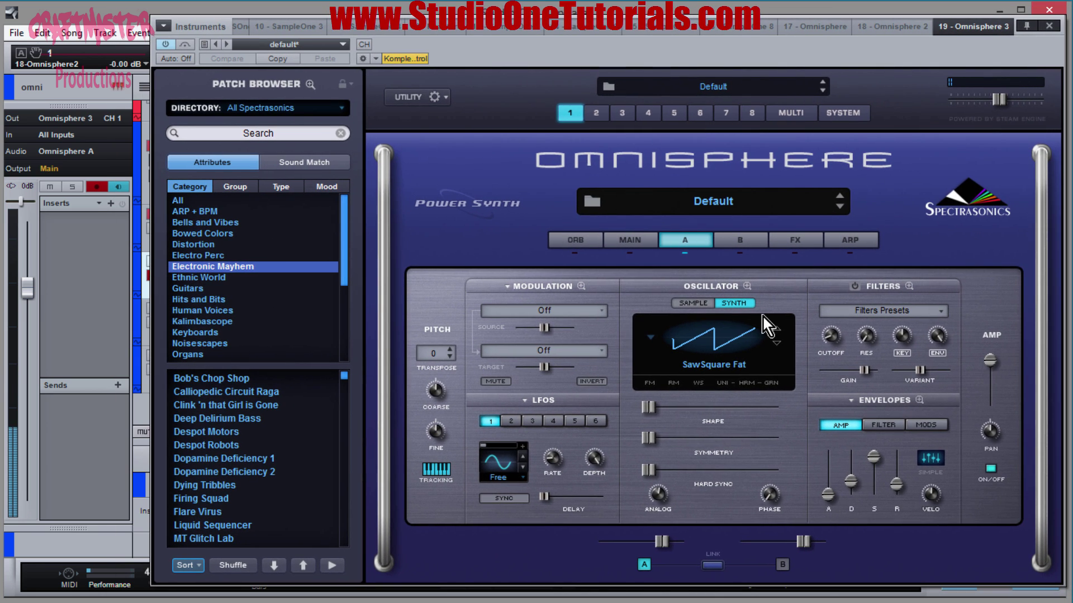
Step: Set layer A's oscillator waveform to Monster Phatty from the Deep group of Analog Timbres
left_click(736, 335)
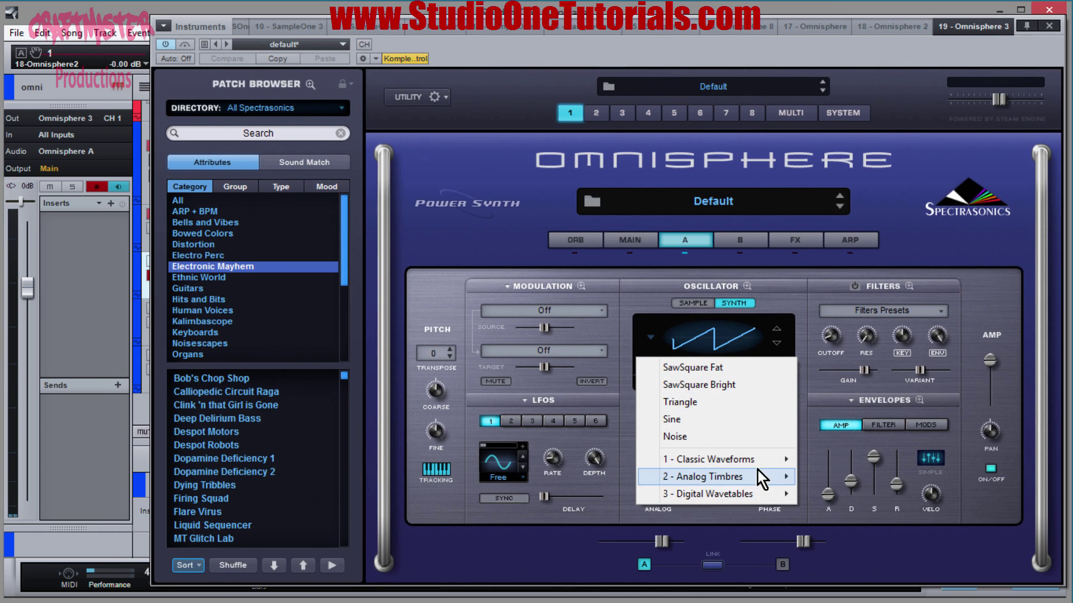
mouse_move(757, 476)
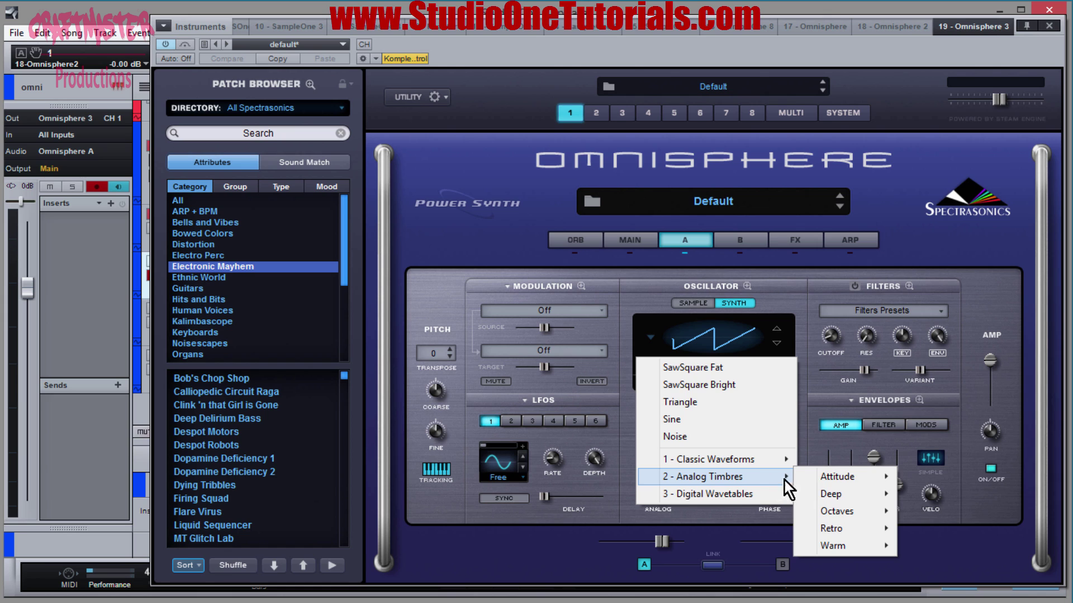
mouse_move(823, 494)
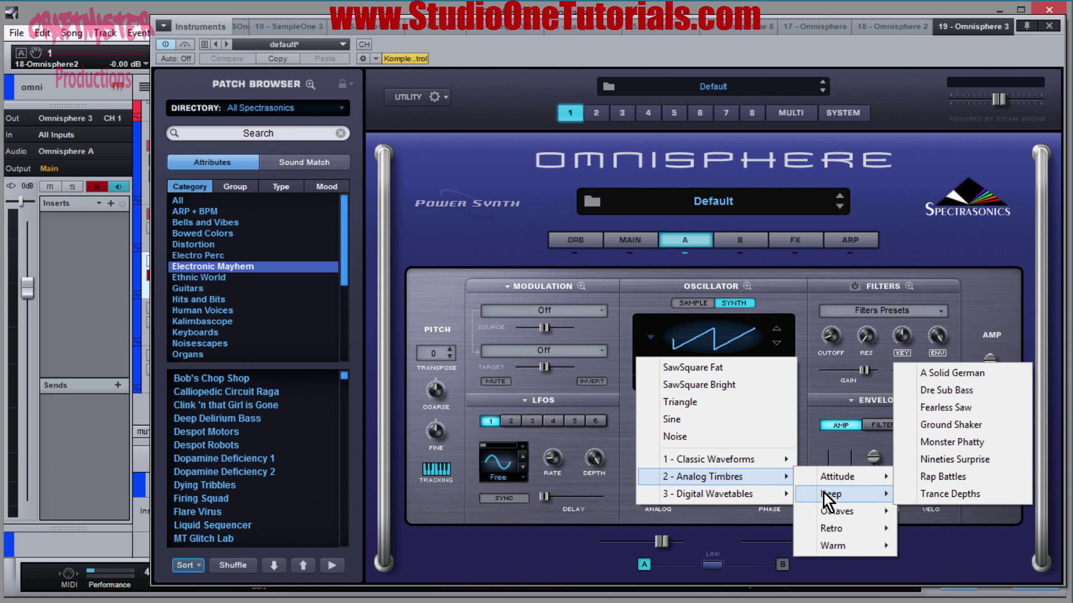
left_click(948, 441)
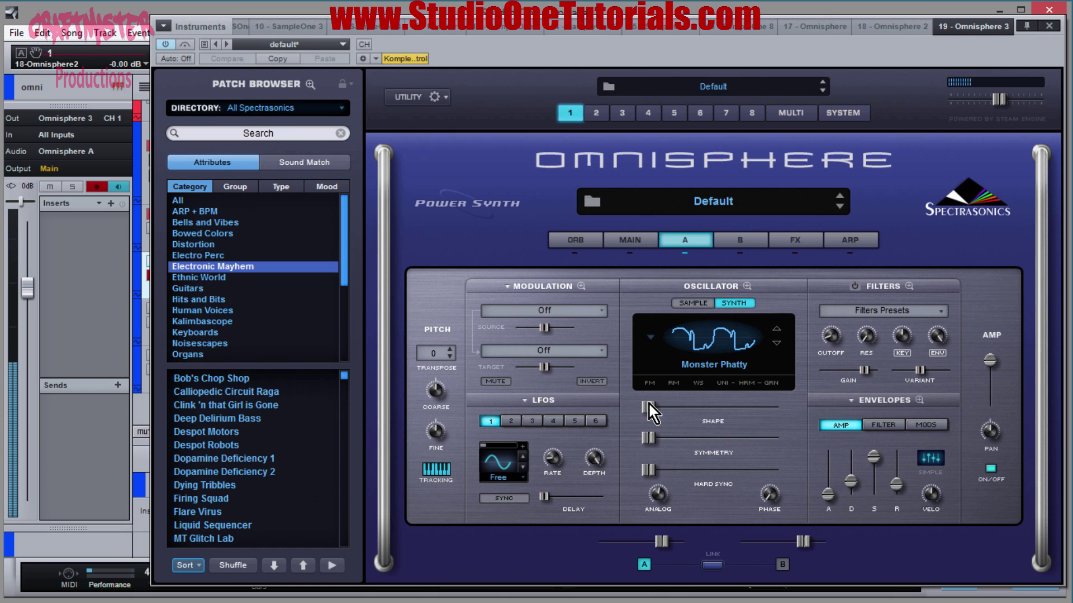
Step: Set the patch's voices to 1 in its main settings
left_click(632, 241)
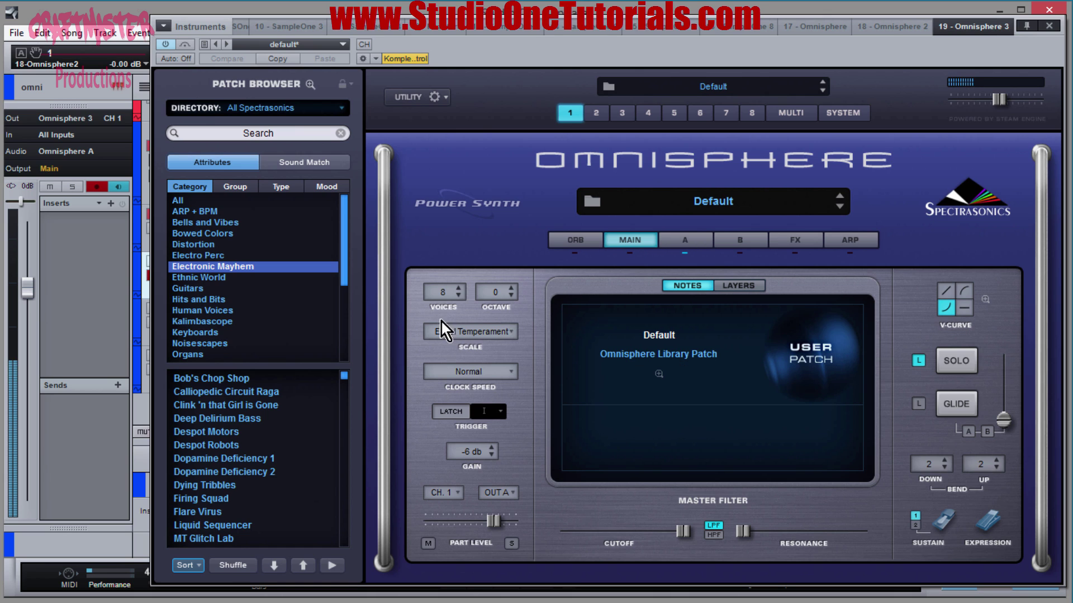
left_click(459, 296)
left_click(461, 296)
left_click(460, 296)
left_click(461, 296)
left_click(461, 296)
left_click(460, 296)
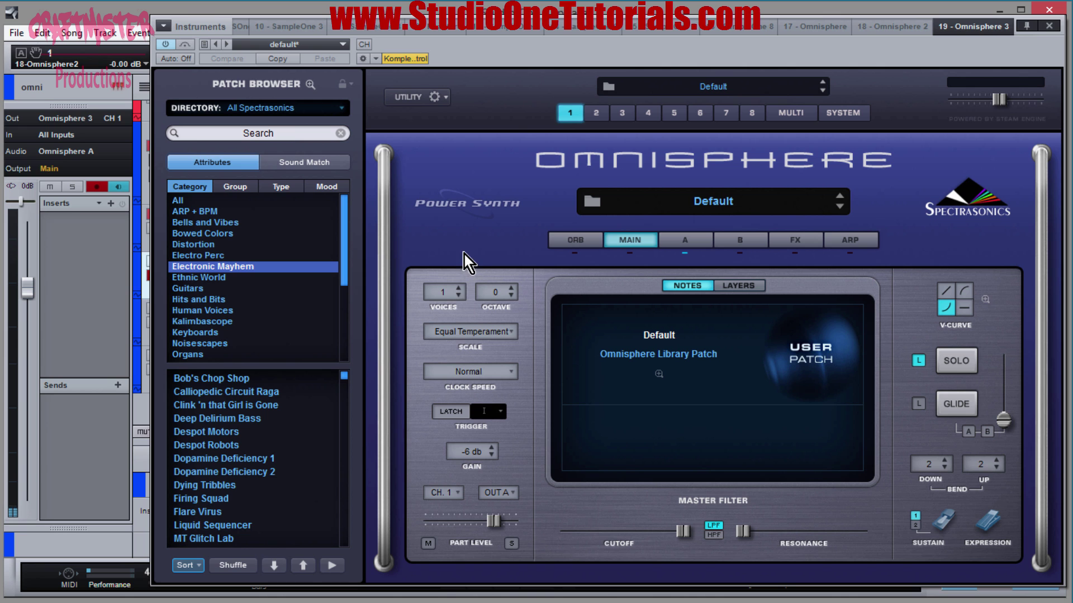
Step: Mute the Drums track and return to layer A's settings in the third Omnisphere instrument
left_click_drag(483, 51, 429, 341)
scroll(381, 185, "up", 3)
left_click(156, 225)
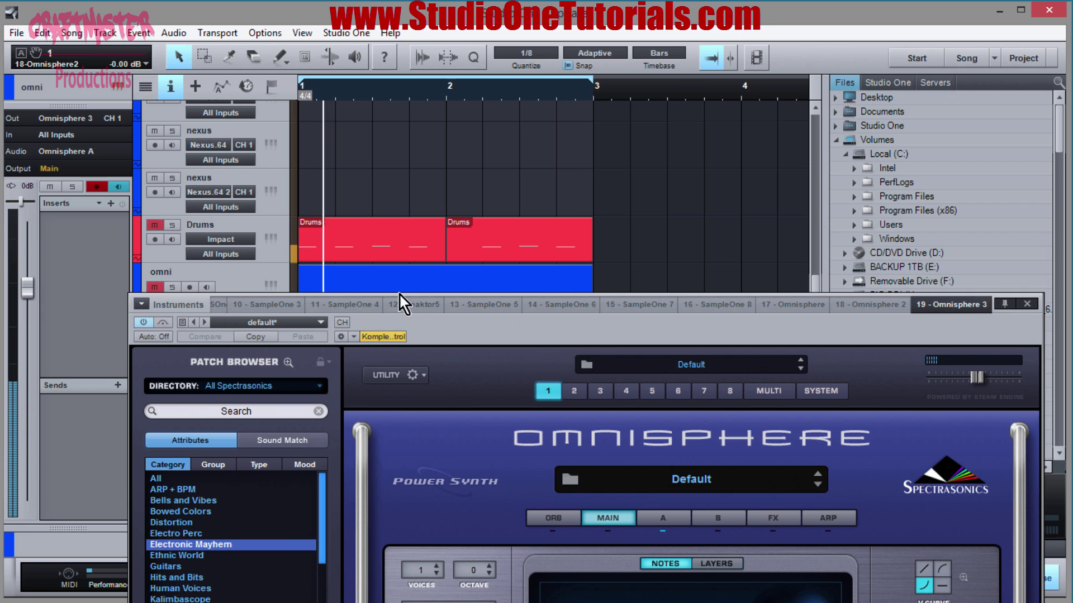
left_click_drag(558, 337, 521, 32)
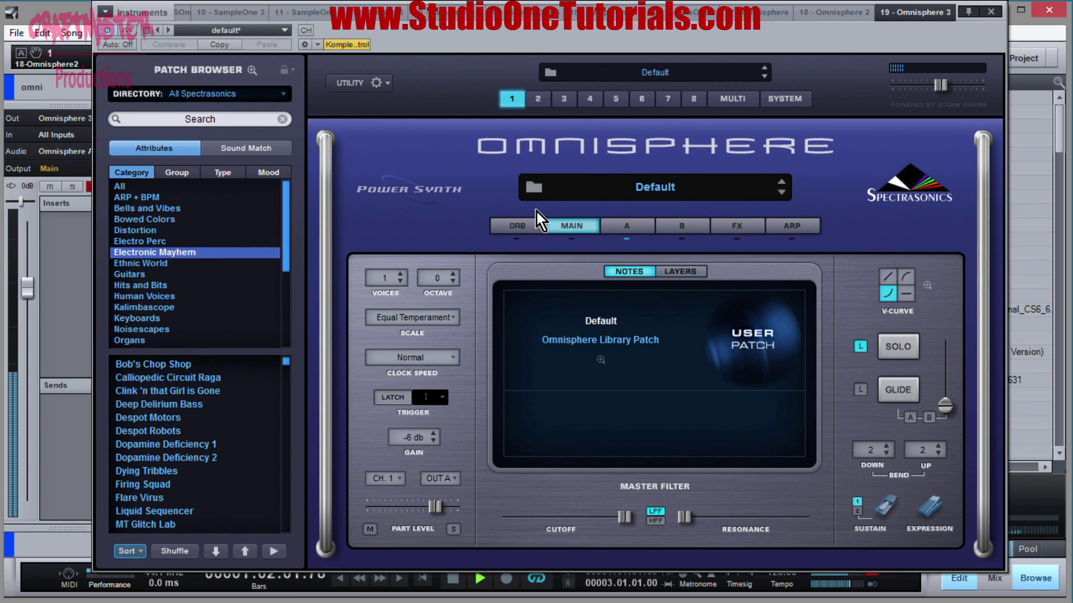
left_click(636, 229)
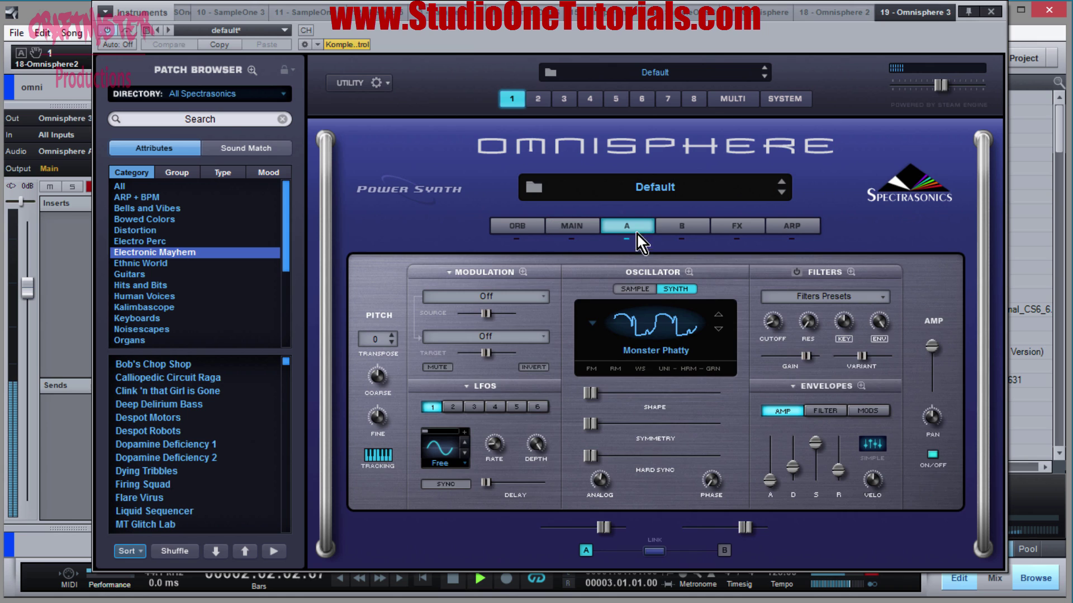
Step: Change layer A's oscillator waveform to Trance Depths and try out its shape control
mouse_move(589, 392)
left_mouse_down()
mouse_move(725, 392)
mouse_move(581, 394)
left_mouse_up()
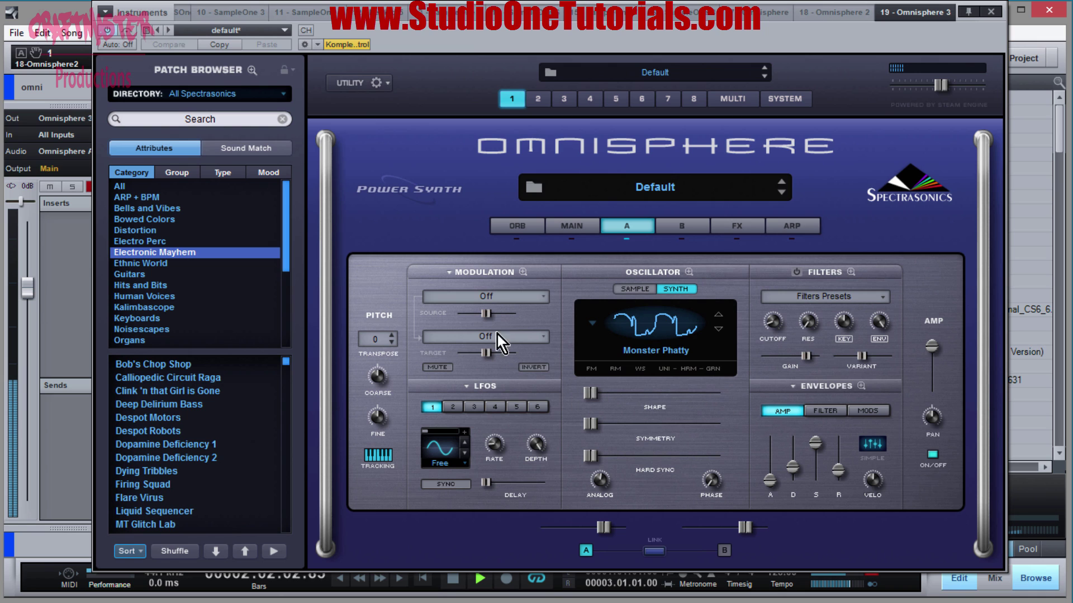
left_click(714, 331)
left_click(713, 331)
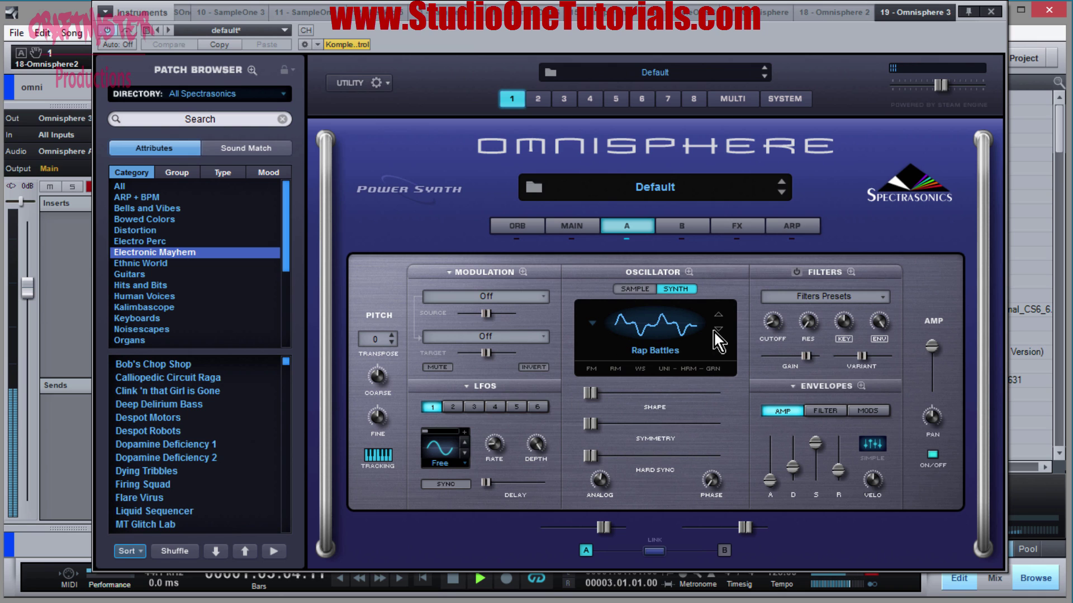
left_click(714, 331)
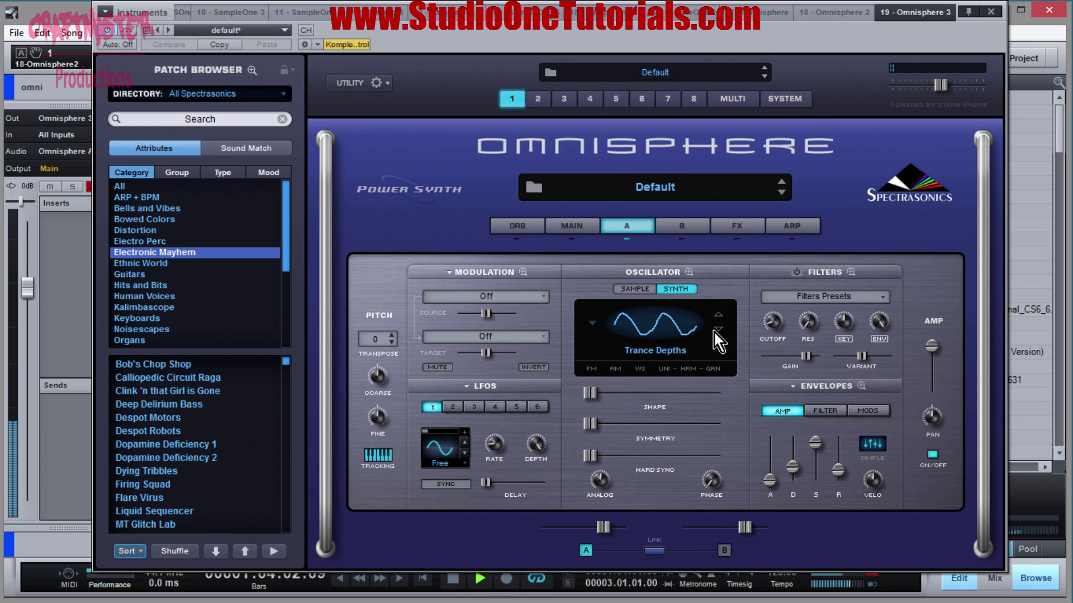
mouse_move(588, 392)
left_mouse_down()
mouse_move(725, 378)
mouse_move(573, 395)
left_mouse_up()
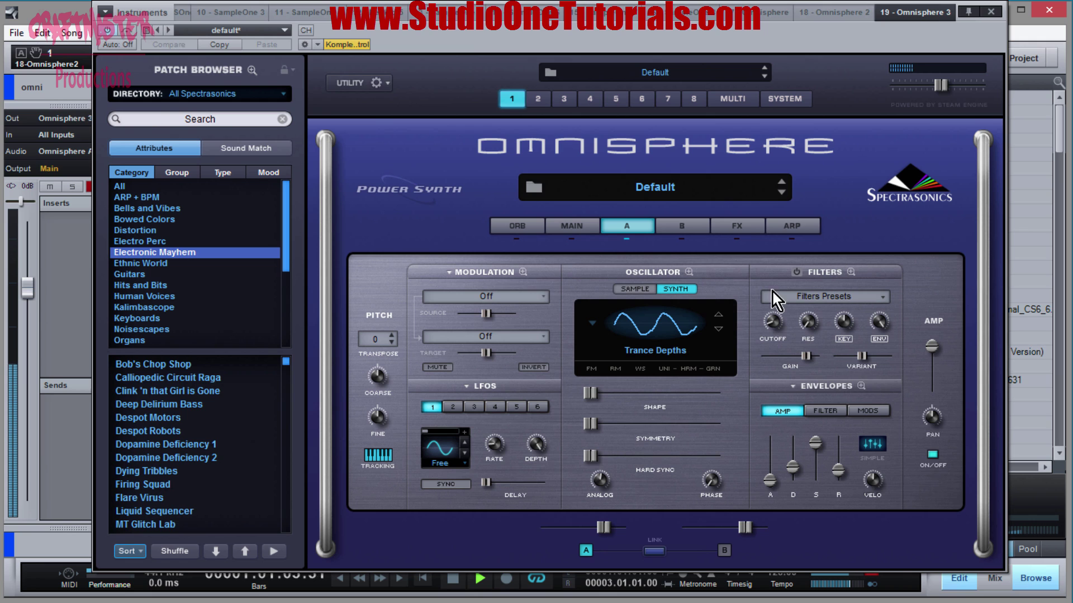
Step: Enable layer A's filter with the LPF Juicy 24db lowpass preset and adjust its cutoff and gain
left_click(797, 273)
left_click(836, 295)
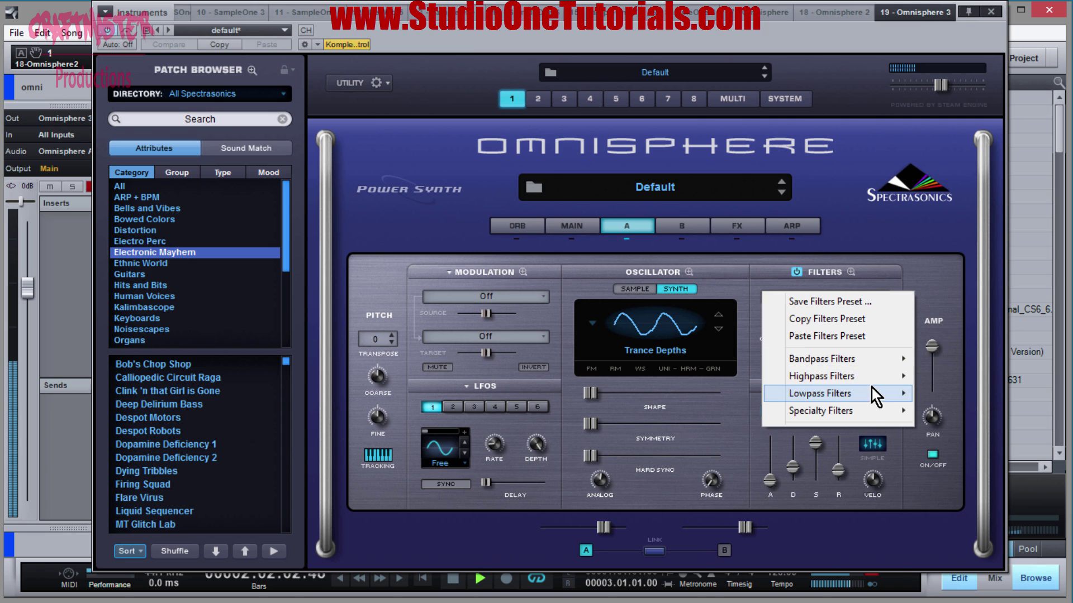
mouse_move(894, 389)
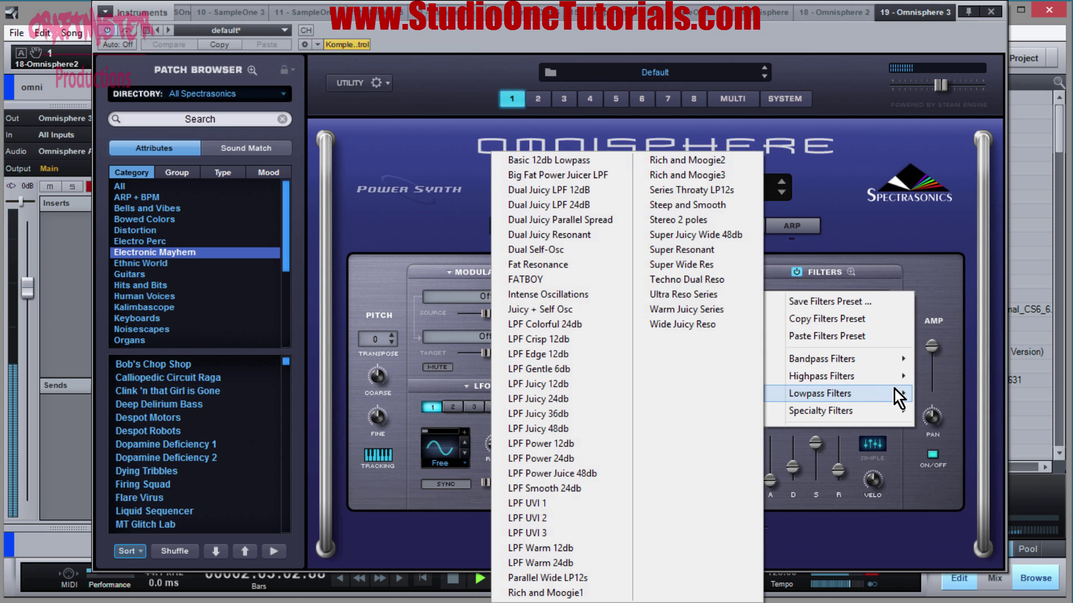
left_click(603, 400)
left_click_drag(777, 334, 811, 299)
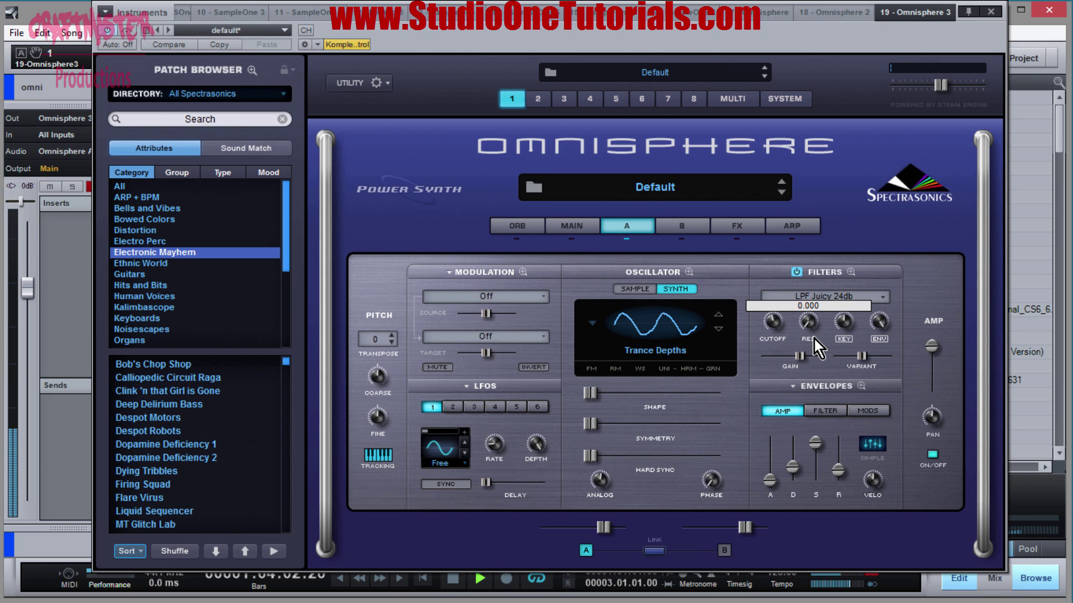
left_click_drag(802, 352, 807, 358)
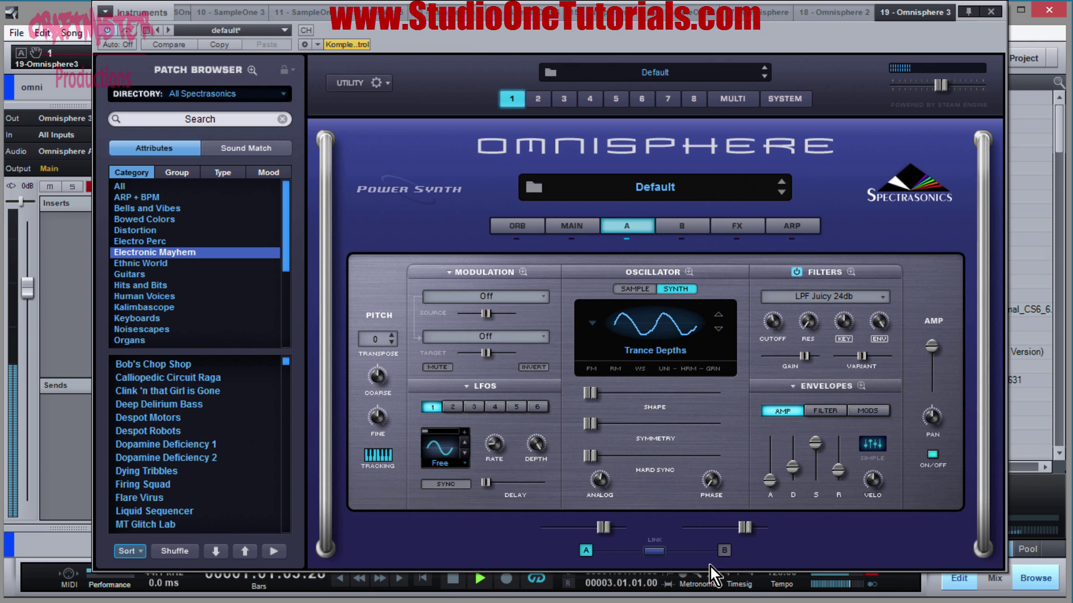
Step: Adjust layer B's amp envelope sustain and release and switch its oscillator to Synth mode
left_click(681, 227)
left_click_drag(839, 480, 845, 475)
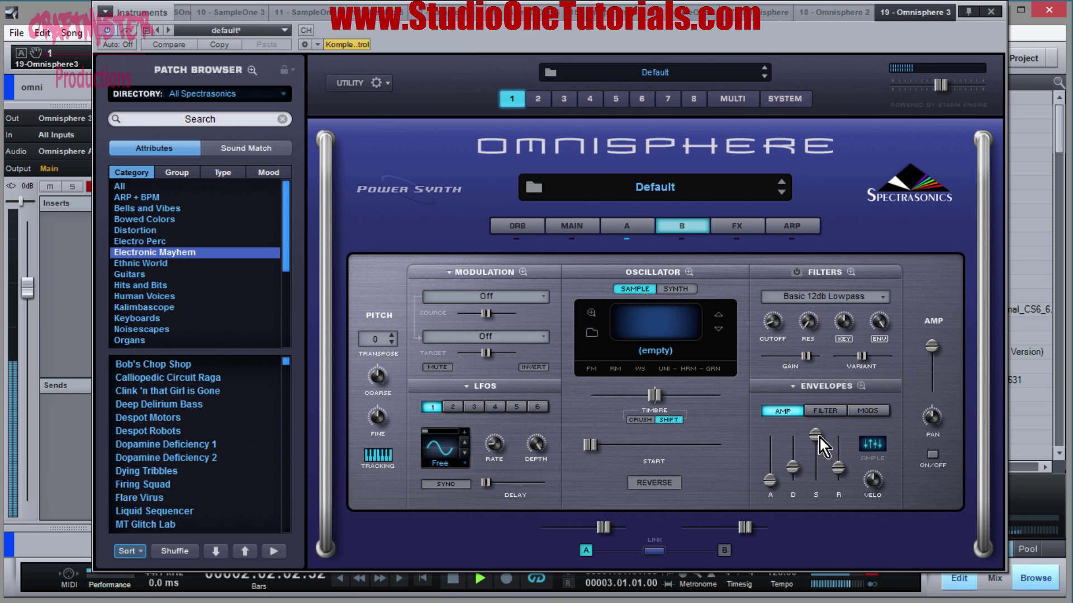
left_click_drag(819, 438, 820, 452)
left_click(686, 291)
Step: Set layer B's oscillator waveform to Hip Hop Buzz from the Attitude group of Analog Timbres
left_click(676, 326)
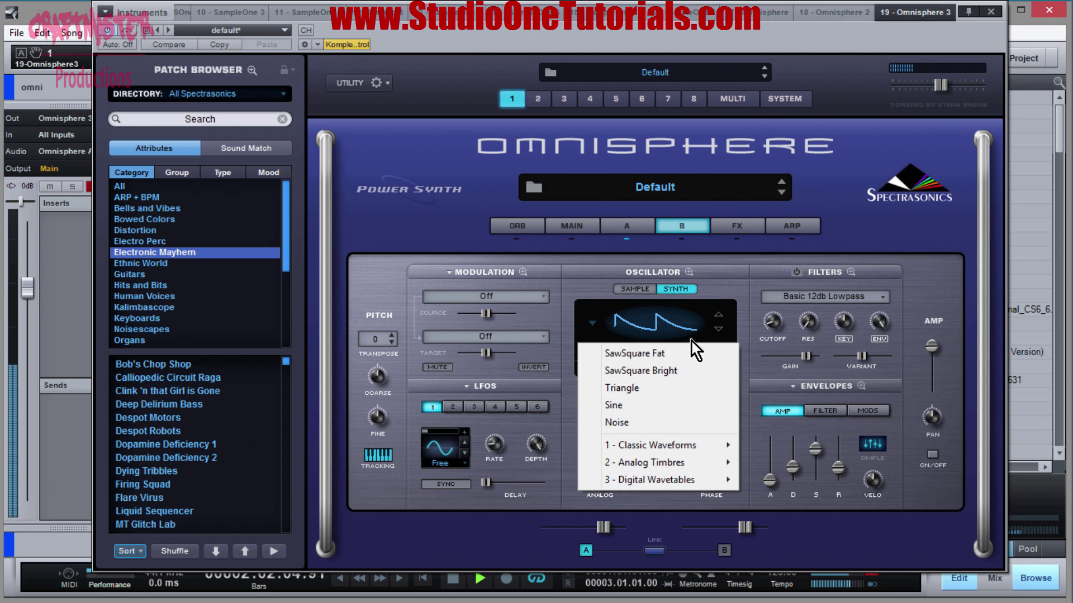
mouse_move(694, 466)
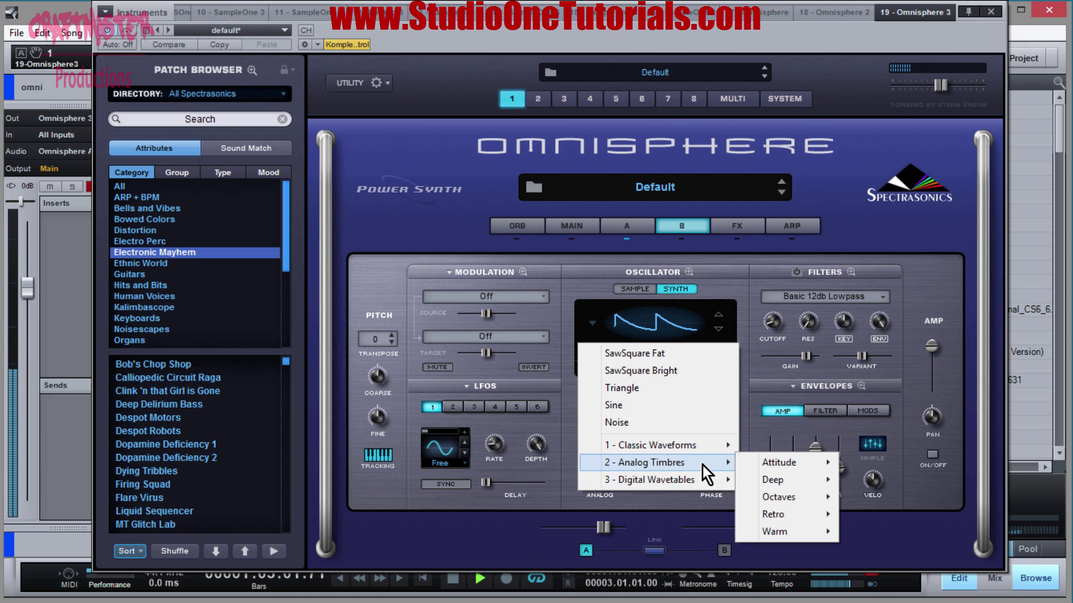
mouse_move(759, 460)
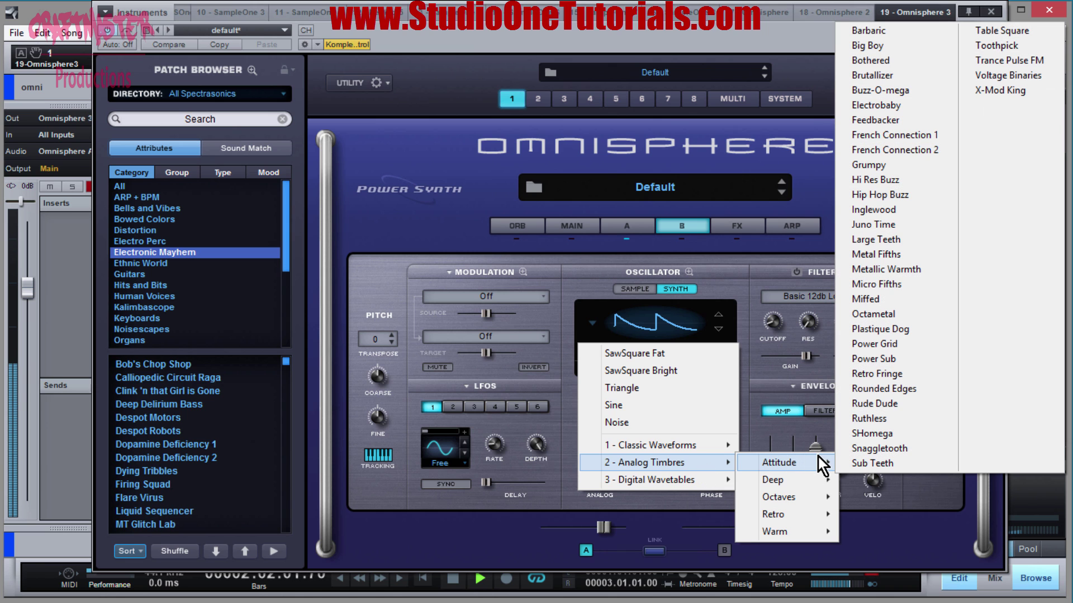
left_click(873, 463)
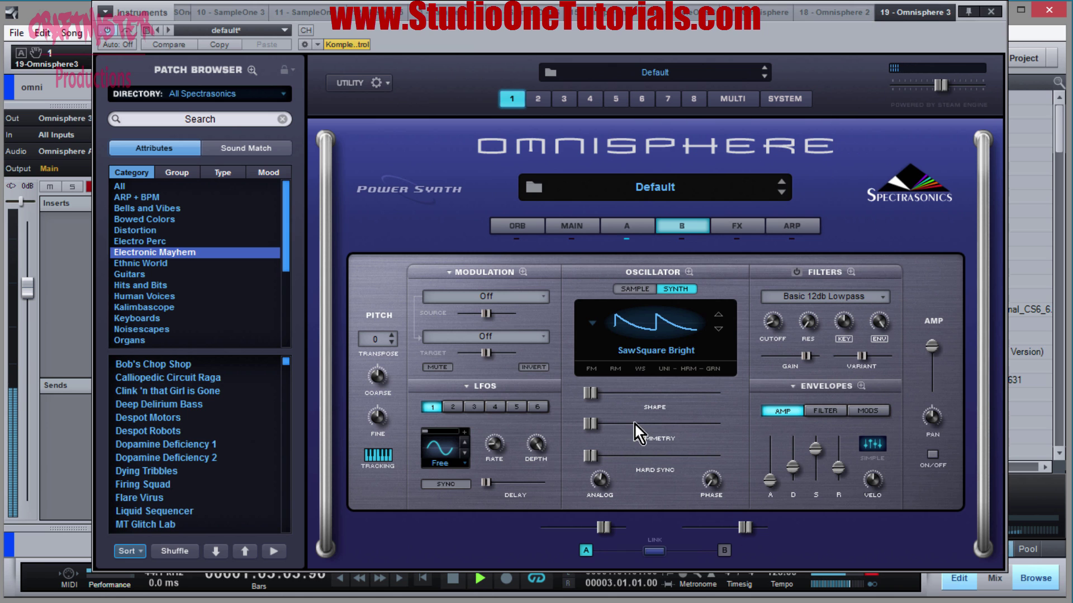
left_click(667, 331)
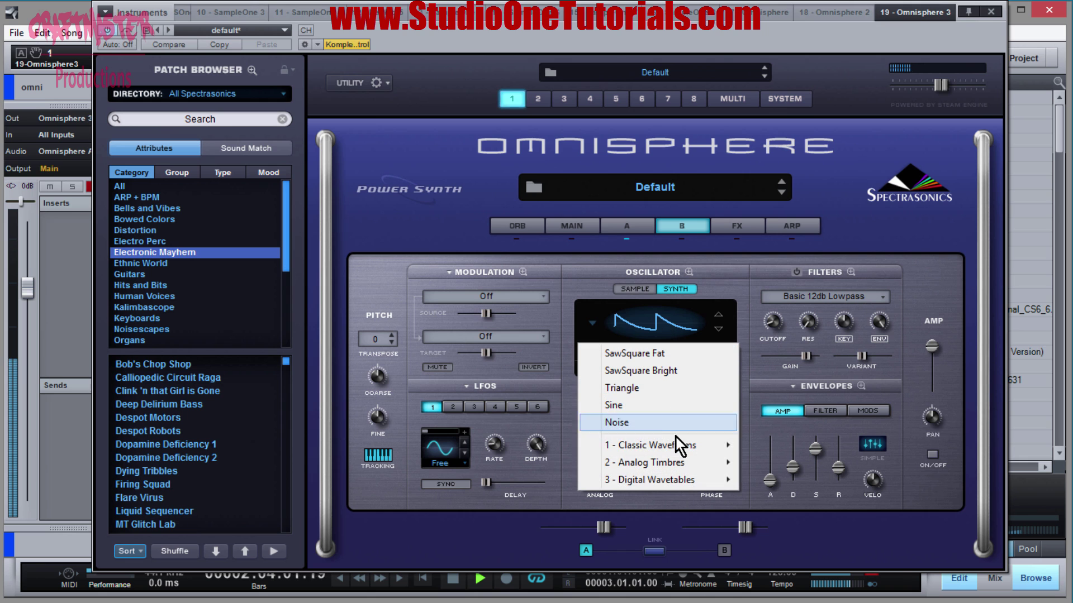
mouse_move(676, 441)
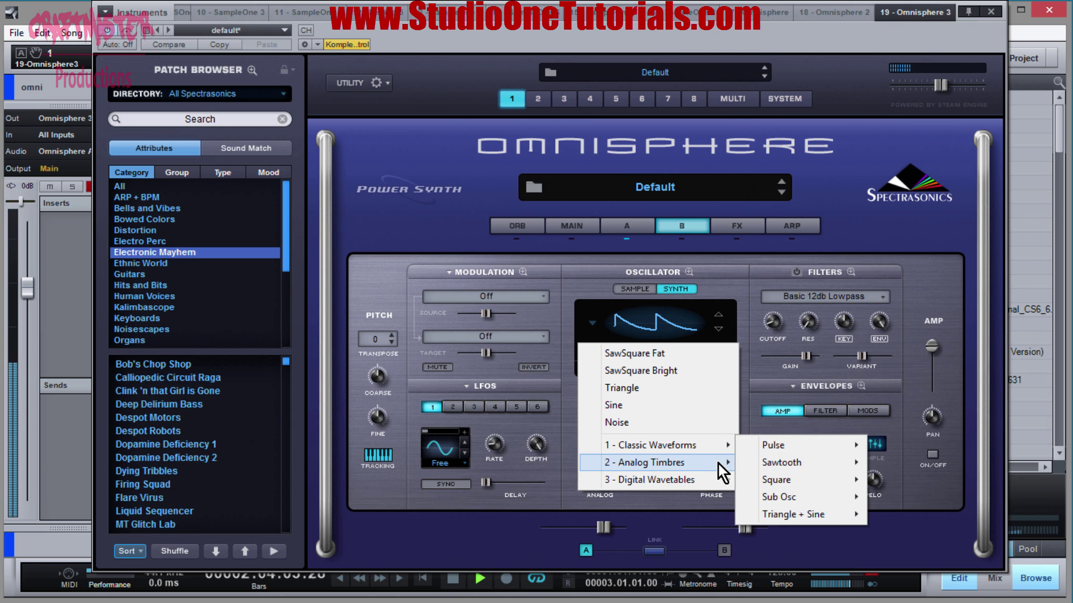
mouse_move(716, 467)
mouse_move(822, 467)
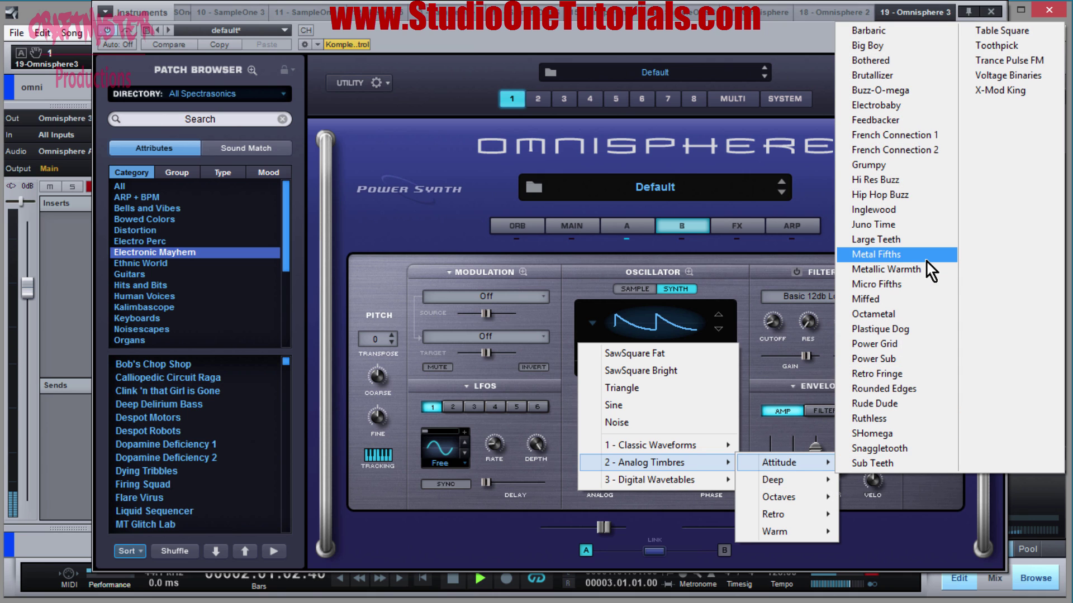
left_click(910, 197)
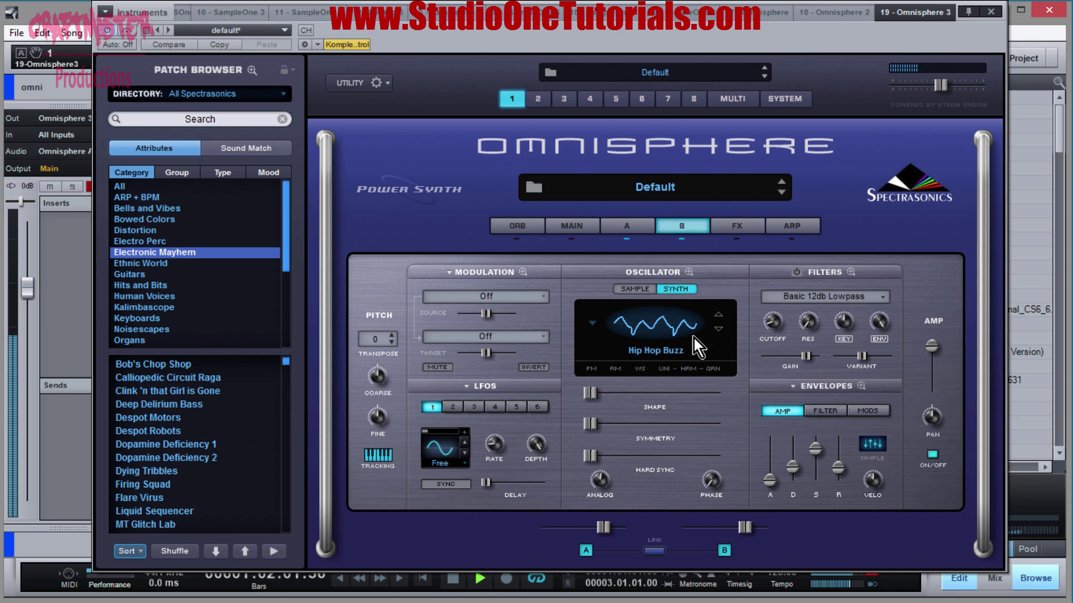
Step: Lower layer B's amp level to about 0.19, and enable its filter and adjust the cutoff
left_click_drag(937, 347, 936, 383)
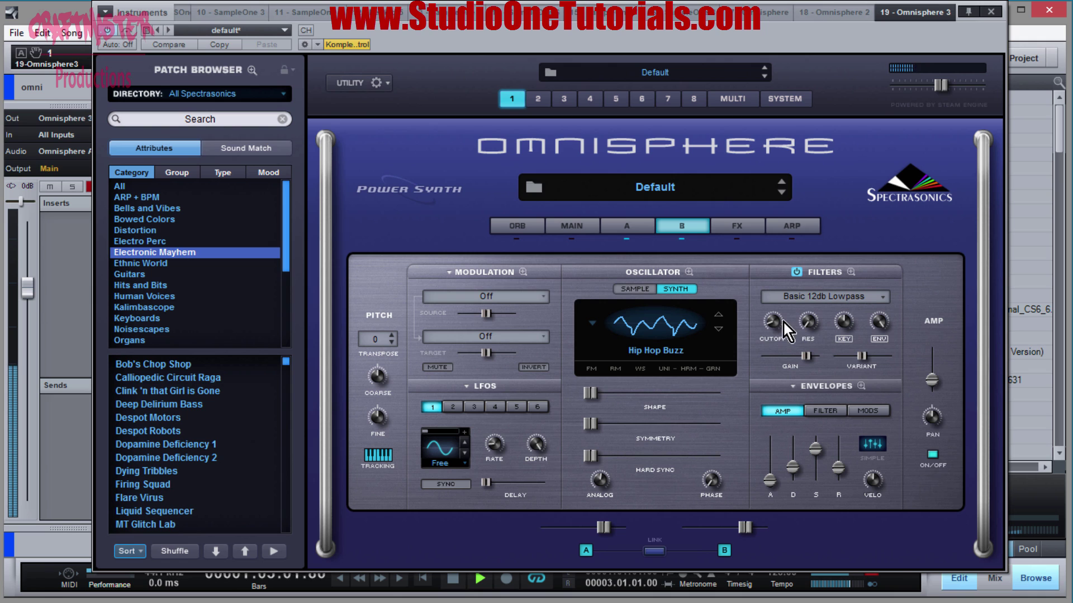
left_click_drag(783, 320, 792, 257)
mouse_move(941, 380)
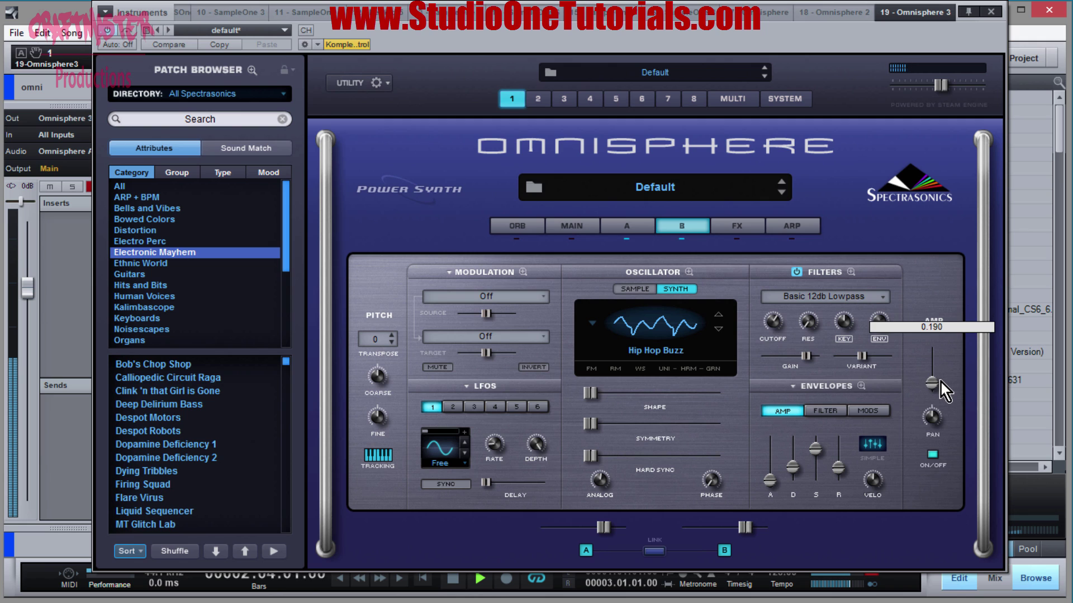
left_click_drag(941, 381, 941, 385)
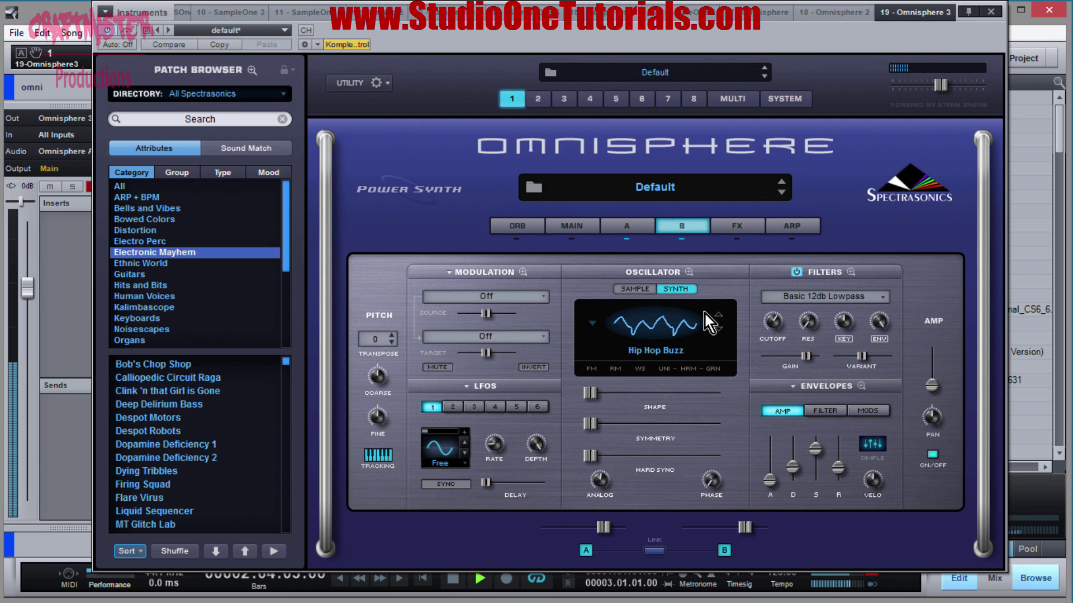
Step: Audition the following Attitude waveforms on layer B one by one and settle on Rounded Edges
left_click(719, 333)
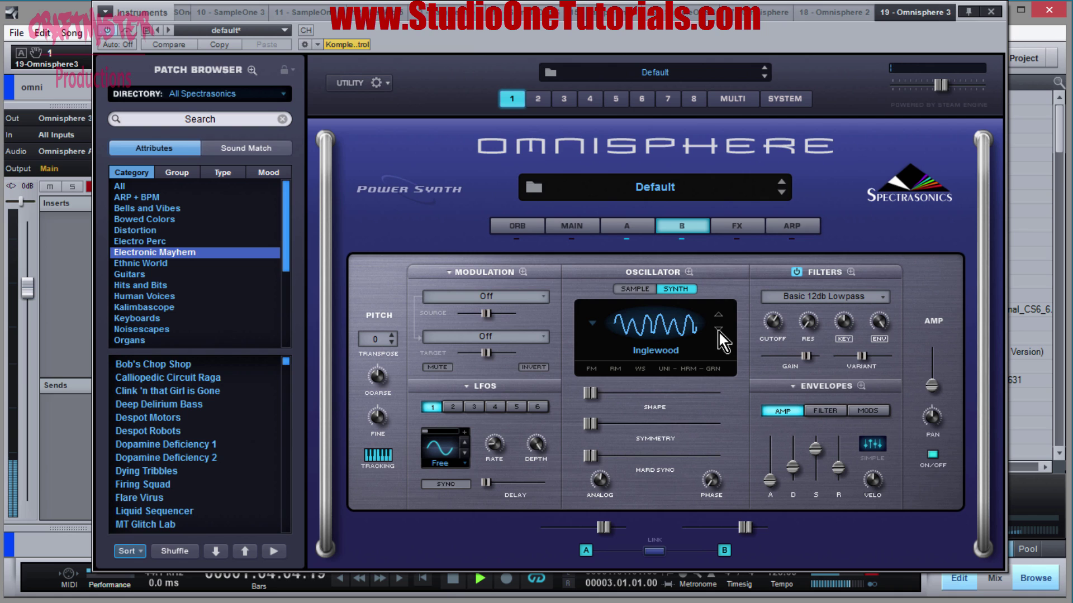
left_click(719, 333)
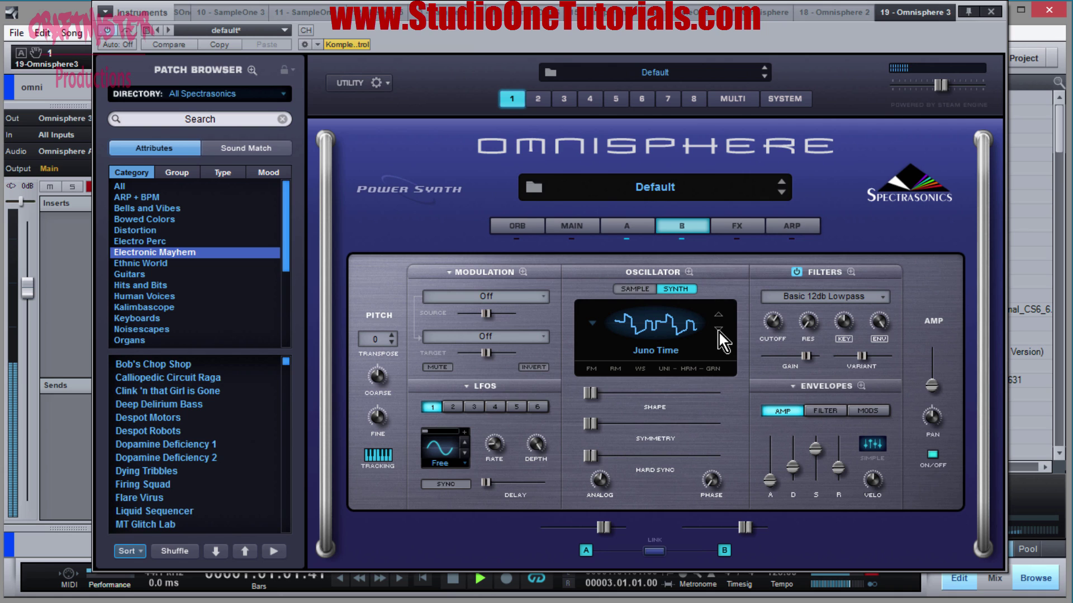
left_click(719, 333)
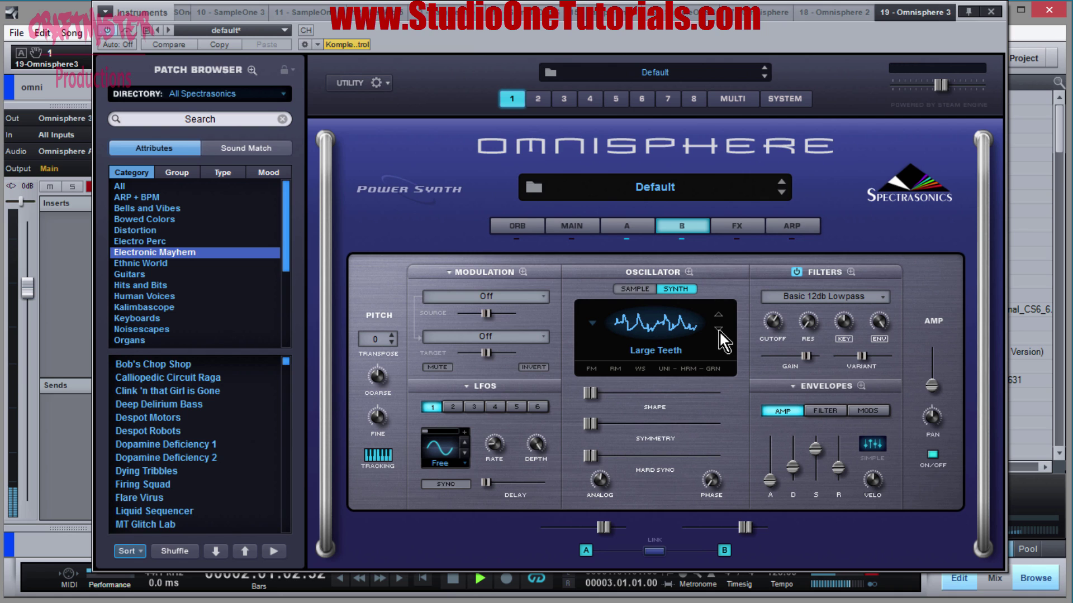
left_click(720, 332)
left_click(719, 332)
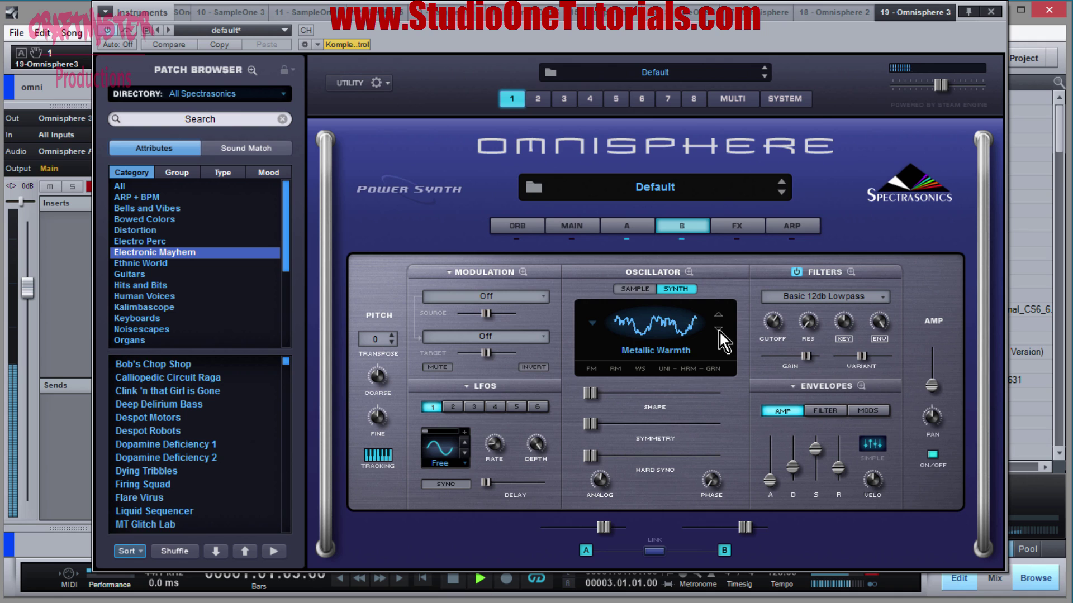
left_click(719, 332)
left_click(719, 331)
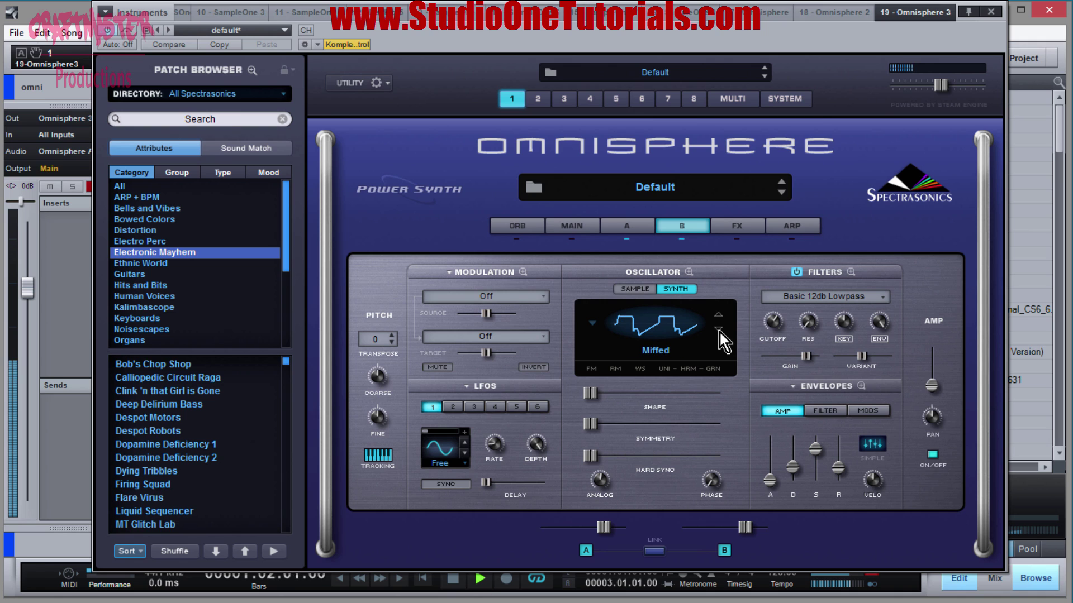
left_click(719, 329)
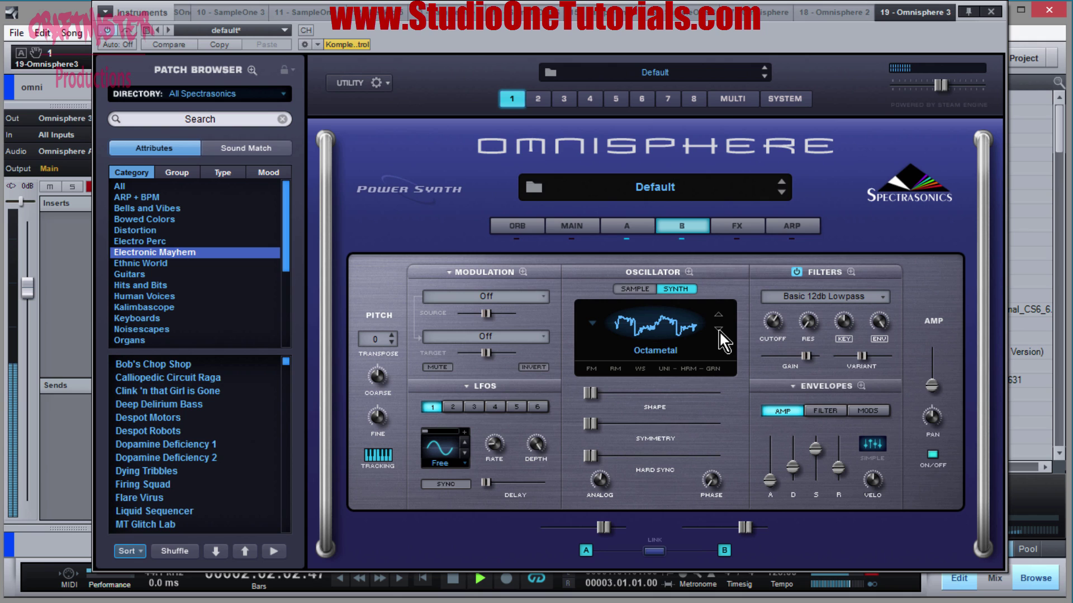
left_click(719, 329)
left_click(719, 329)
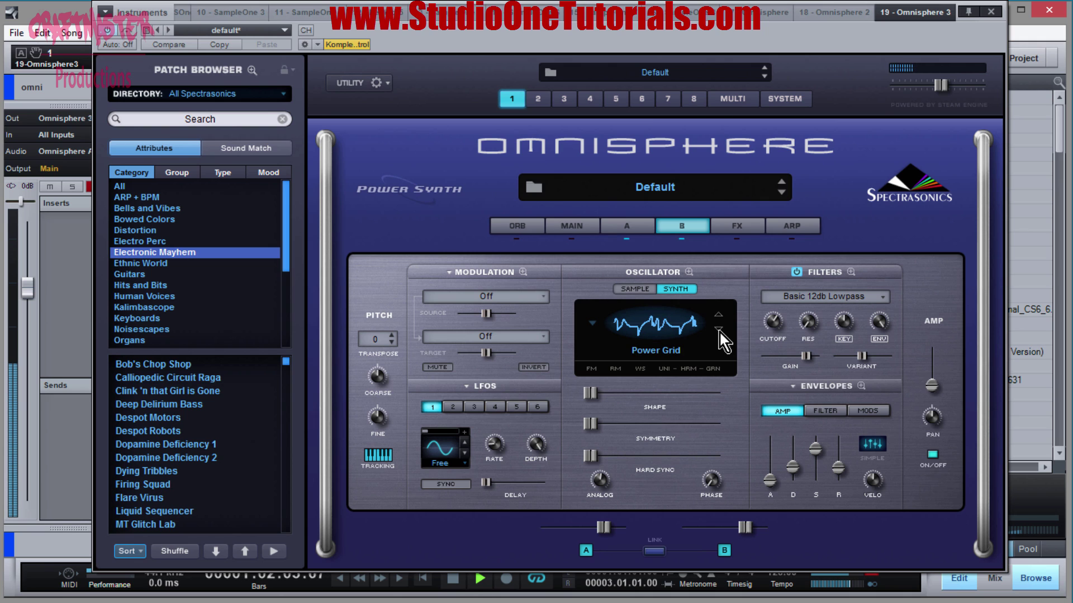
left_click(720, 329)
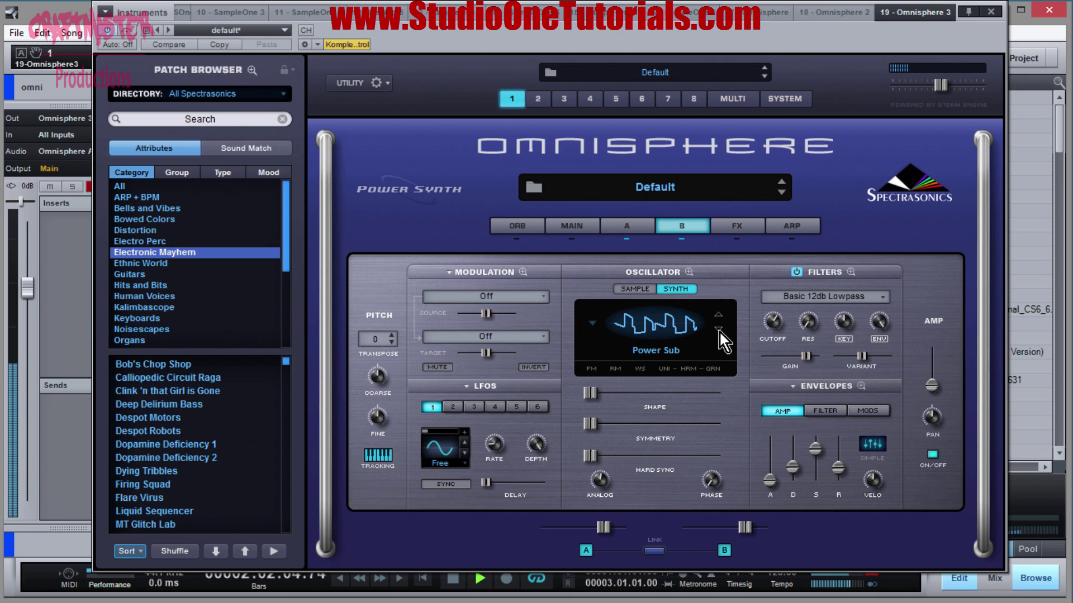
left_click(719, 330)
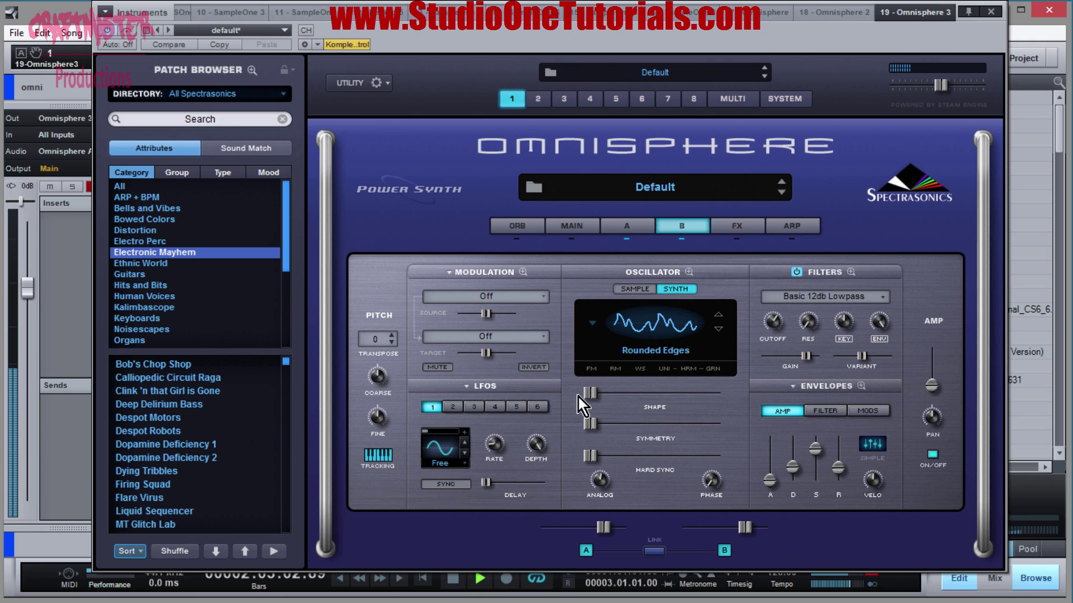
Step: Try layer B's shape and symmetry controls and raise the oscillator's analog amount slightly
left_click_drag(591, 394, 551, 394)
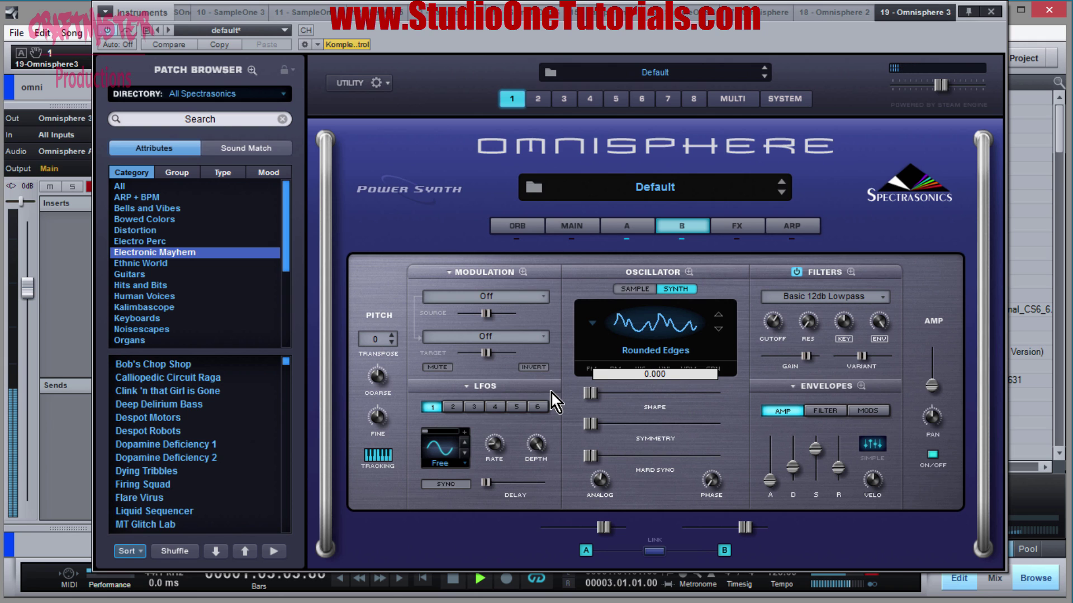
mouse_move(778, 330)
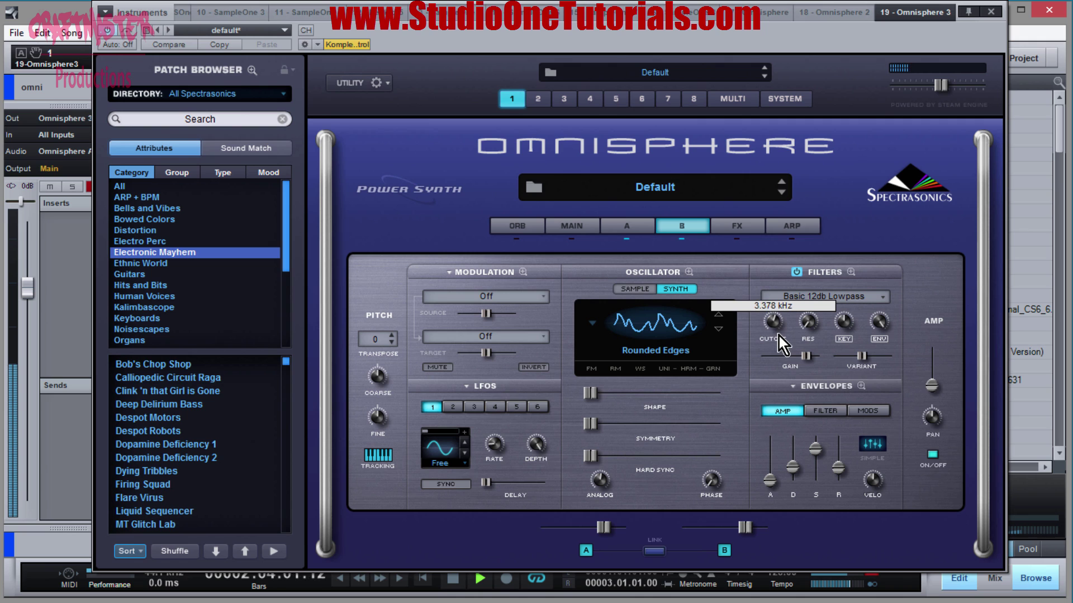
mouse_move(928, 391)
left_mouse_down()
mouse_move(933, 378)
mouse_move(925, 391)
left_mouse_up()
left_click_drag(615, 427, 572, 442)
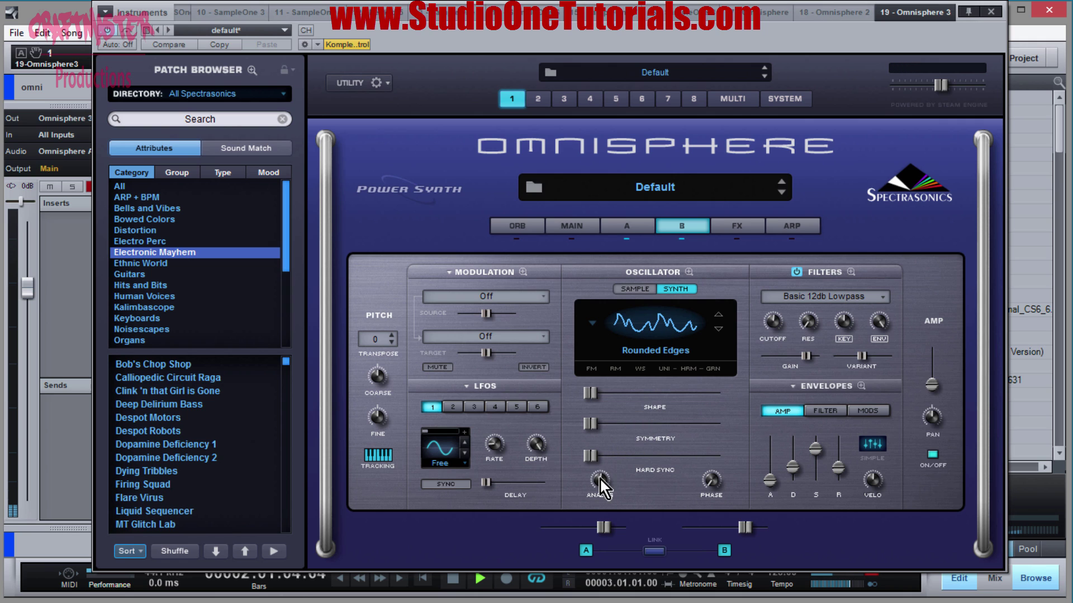
left_click_drag(599, 478, 603, 463)
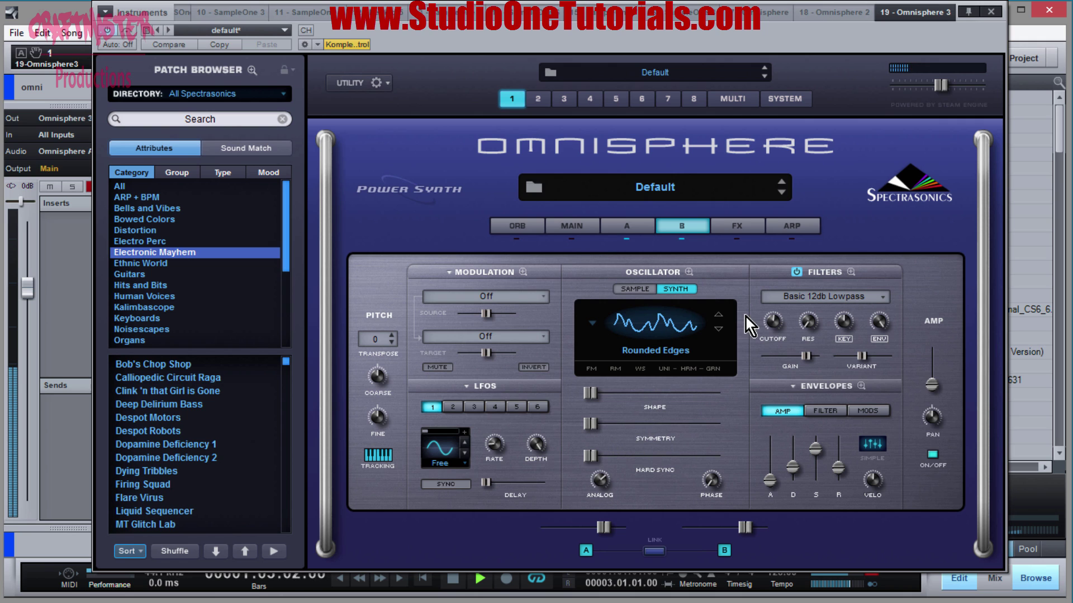
Step: Set layer B's oscillator waveform to Purple Partials from the Overtones group of Digital Wavetables
left_click(673, 342)
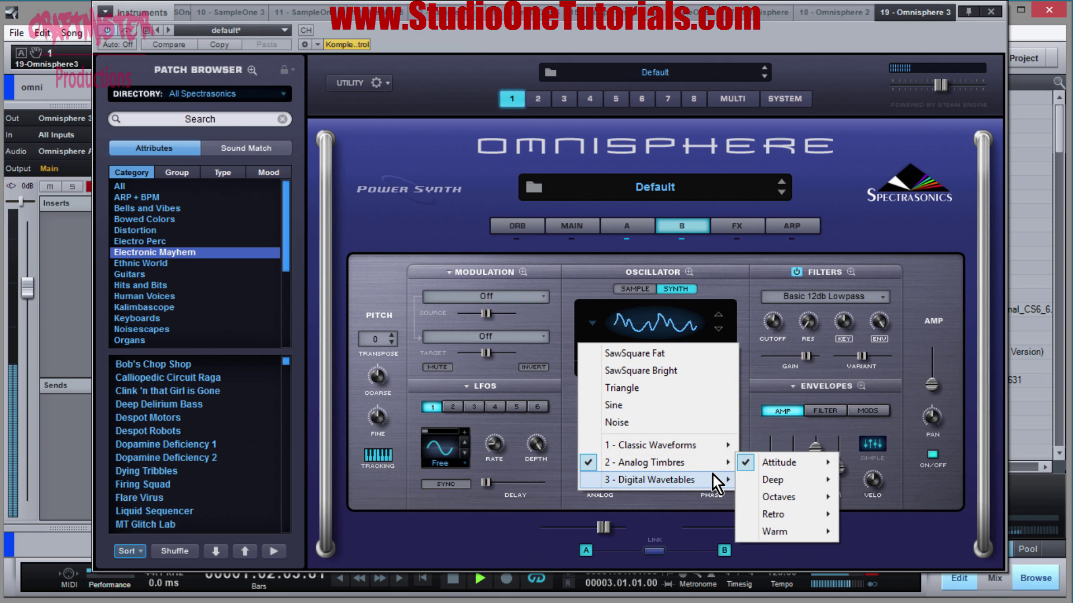
mouse_move(714, 475)
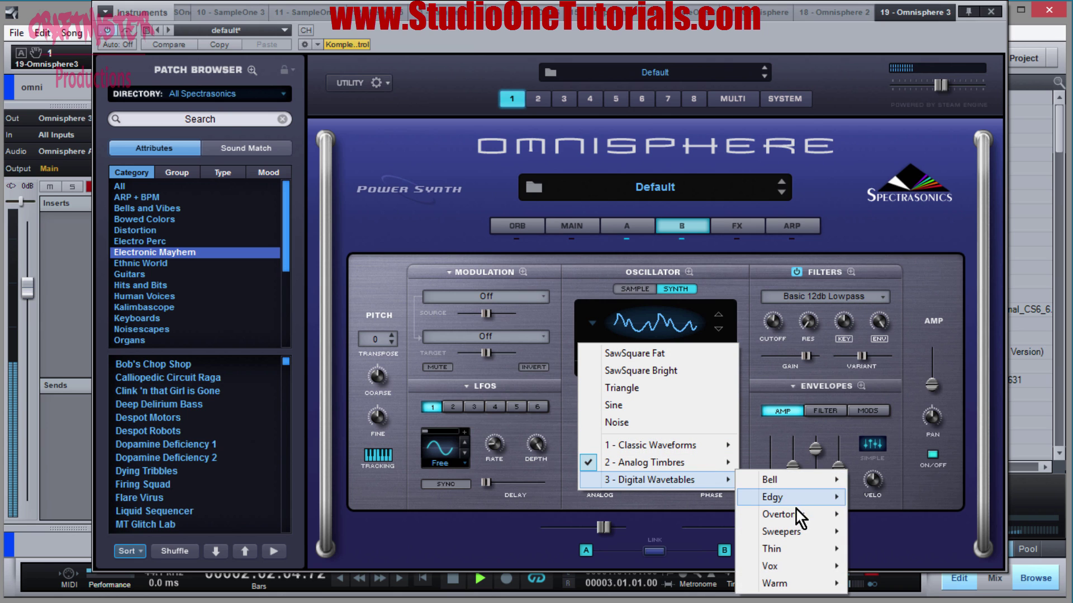
mouse_move(797, 515)
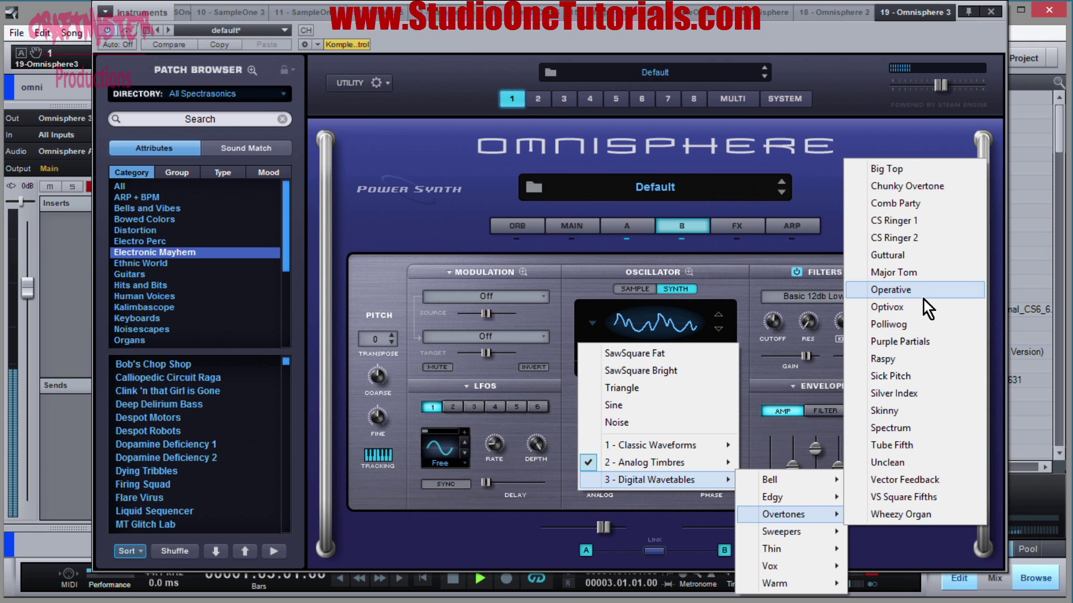
left_click(925, 340)
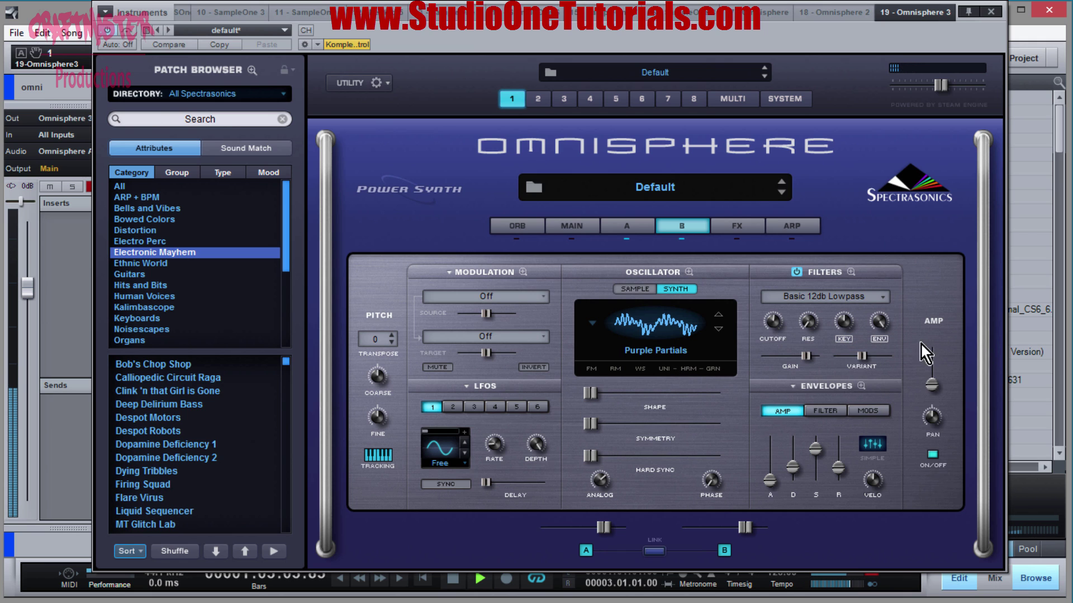
Step: Change layer B's filter to the highpass HPF Juicy 36dB and adjust its cutoff
left_click(846, 297)
mouse_move(847, 372)
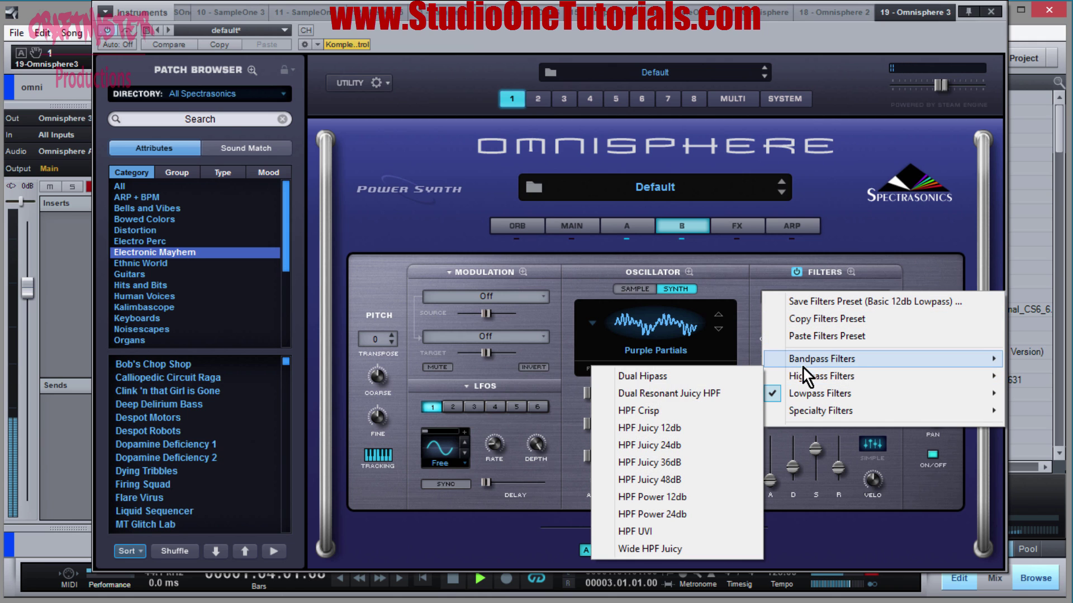
left_click(702, 461)
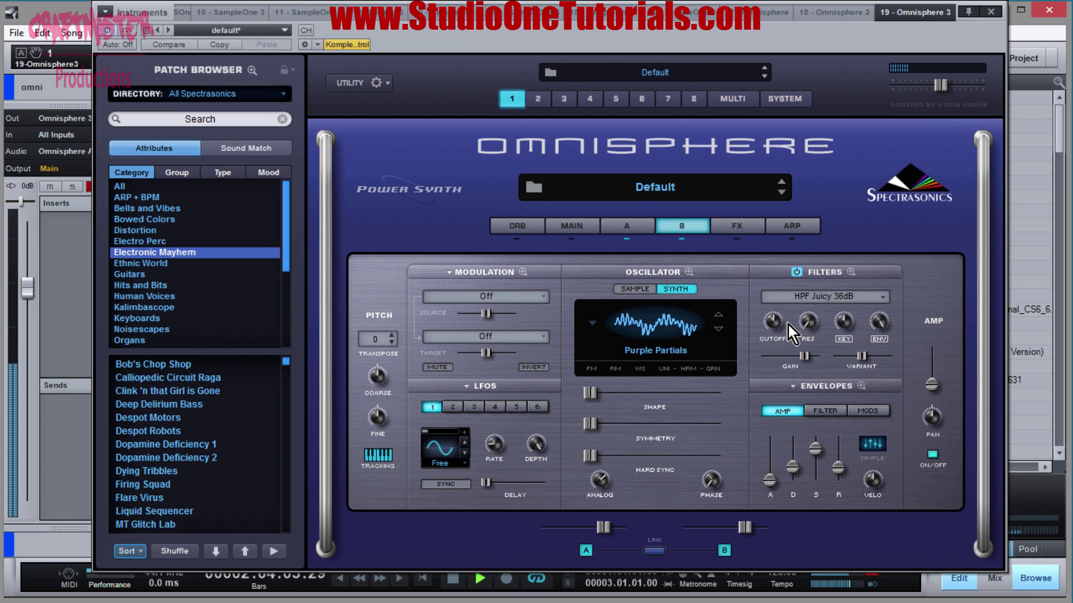
mouse_move(776, 318)
left_mouse_down()
mouse_move(785, 424)
mouse_move(783, 284)
mouse_move(789, 304)
left_mouse_up()
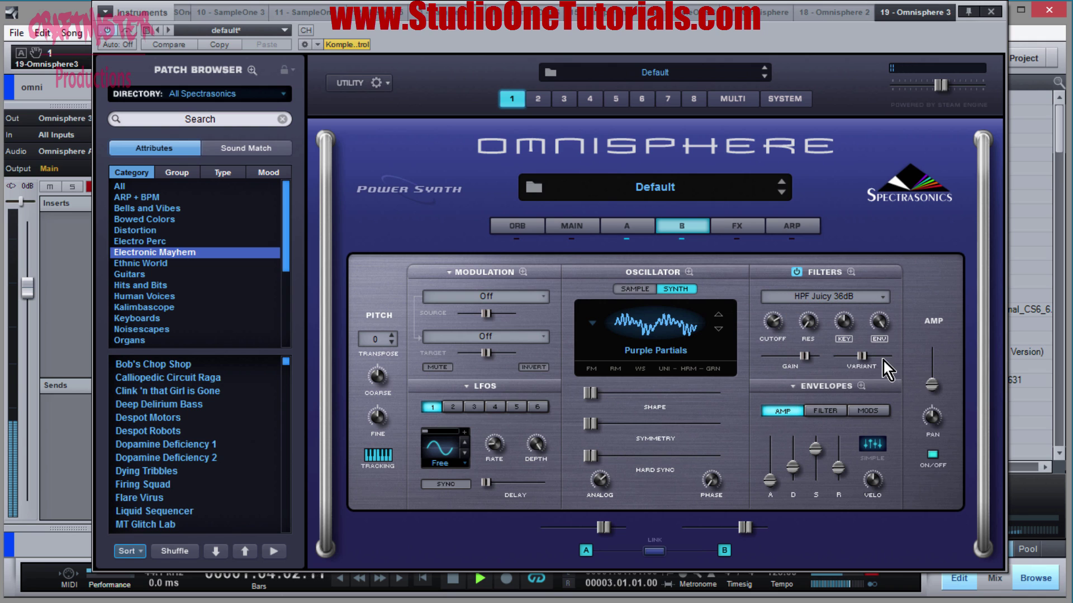
Step: Audition the following Overtones waveforms on layer B, including Sick Pitch, Silver Index and Skinny, and raise the amp level to about 0.43
left_click(724, 331)
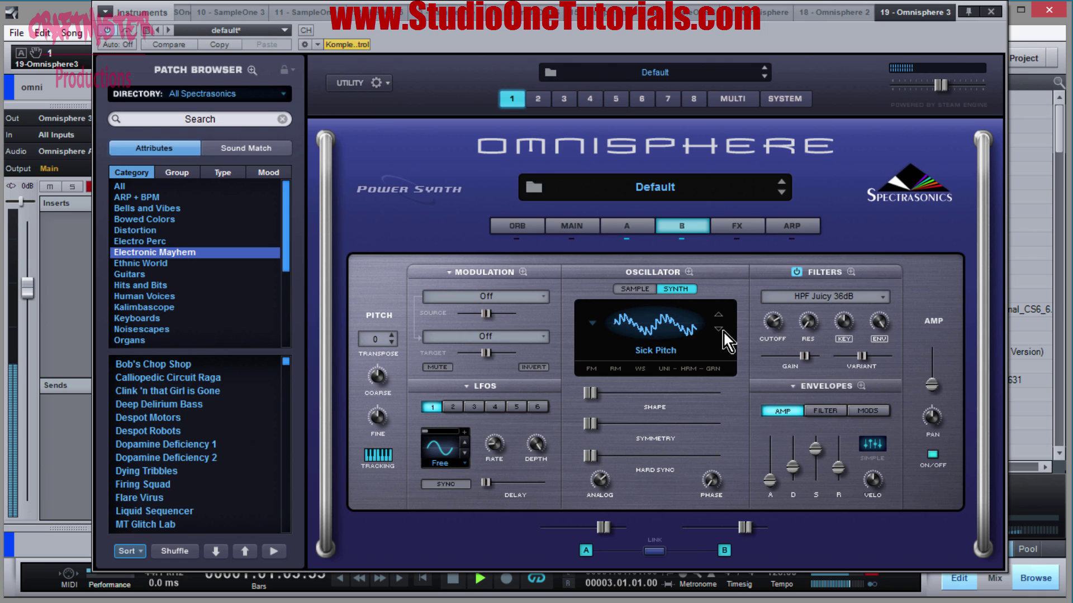
left_click(724, 331)
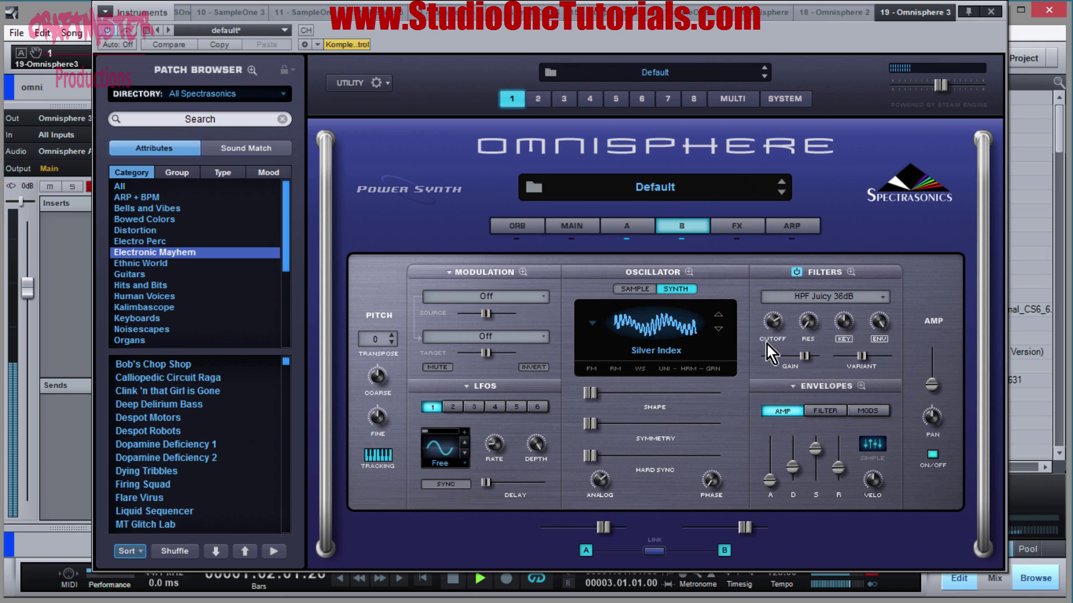
left_click_drag(942, 393, 933, 367)
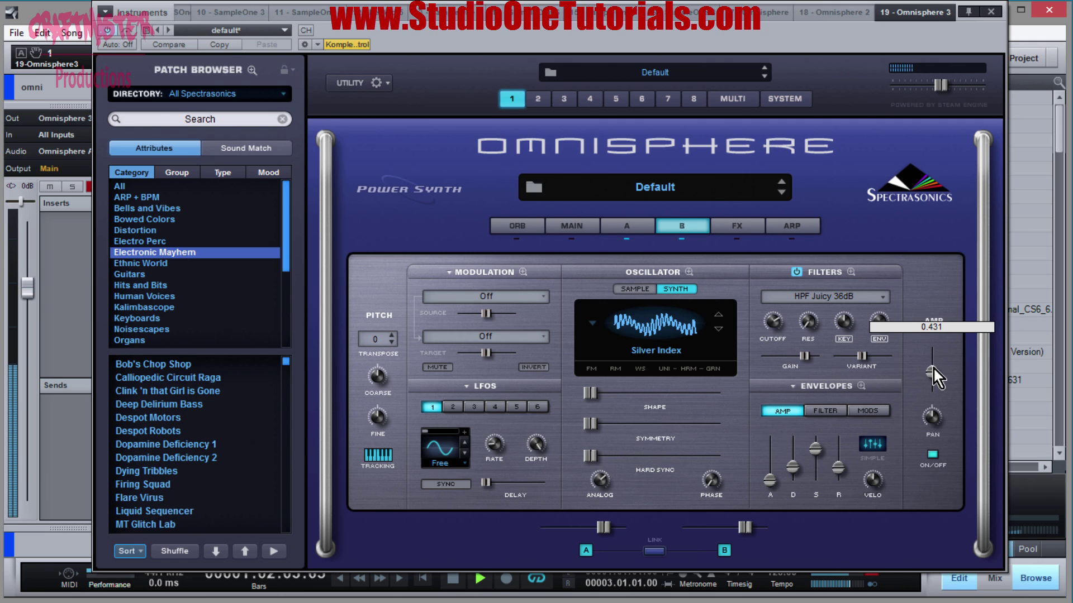
left_click(723, 332)
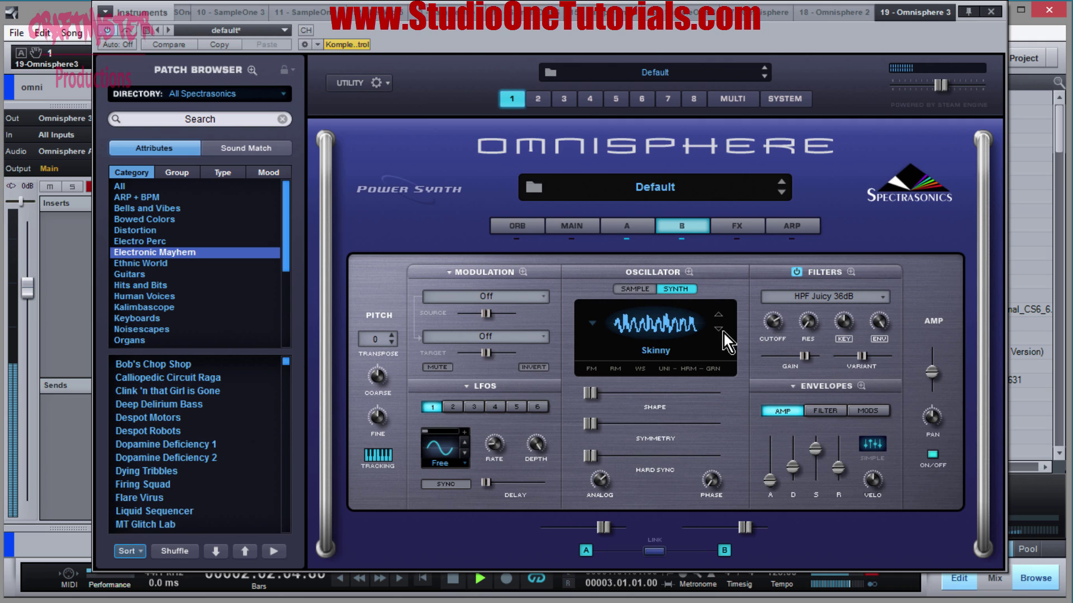
left_click(723, 332)
Step: Set layer B's oscillator waveform to Virus SawSquare from the Sawtooth group of Classic Waveforms
left_click(687, 331)
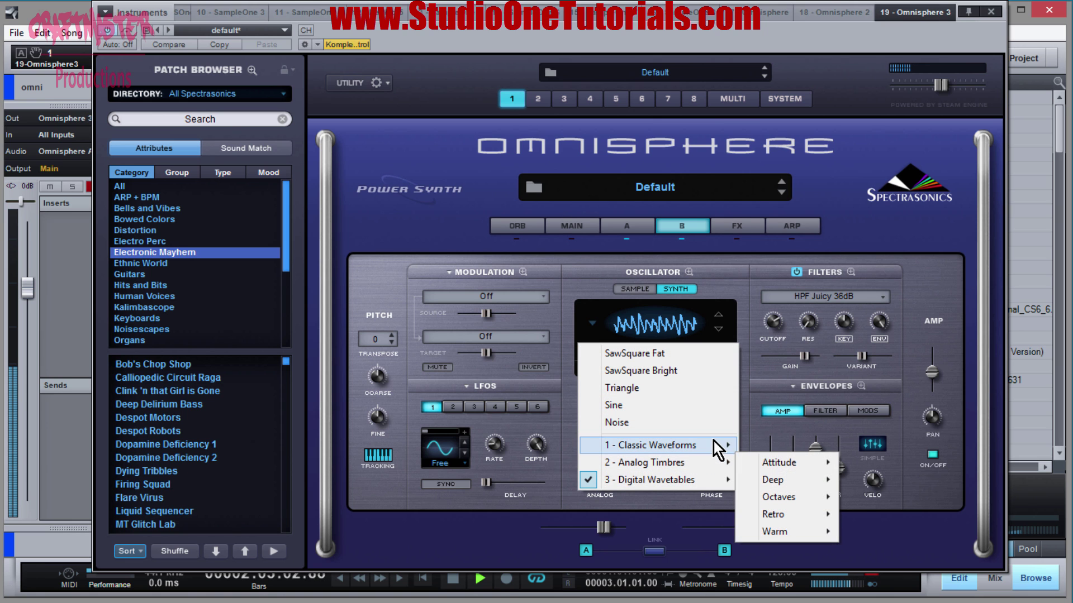
mouse_move(713, 445)
mouse_move(826, 470)
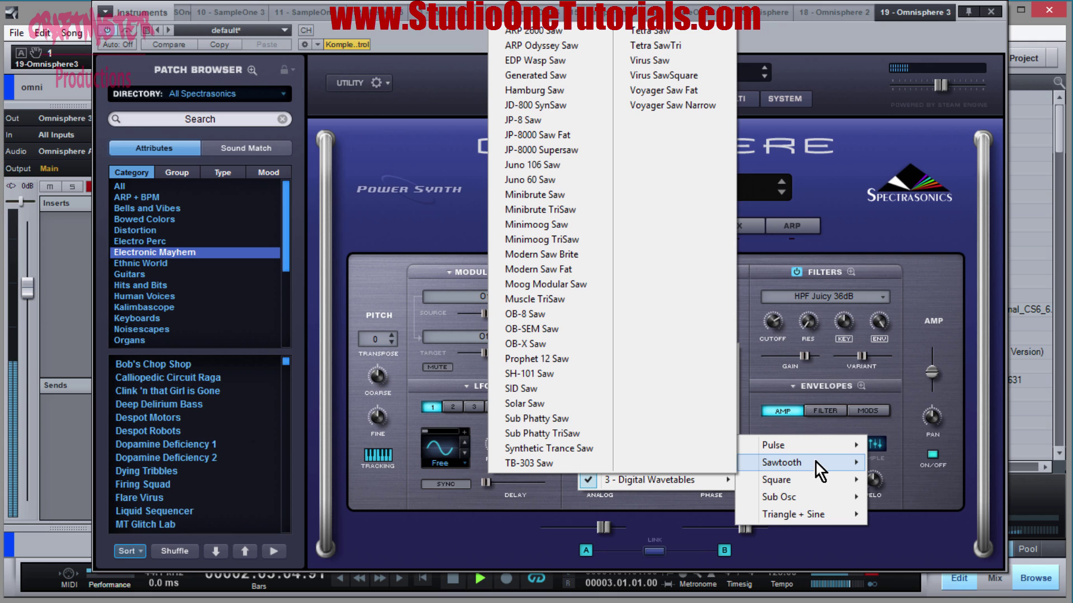
left_click(665, 80)
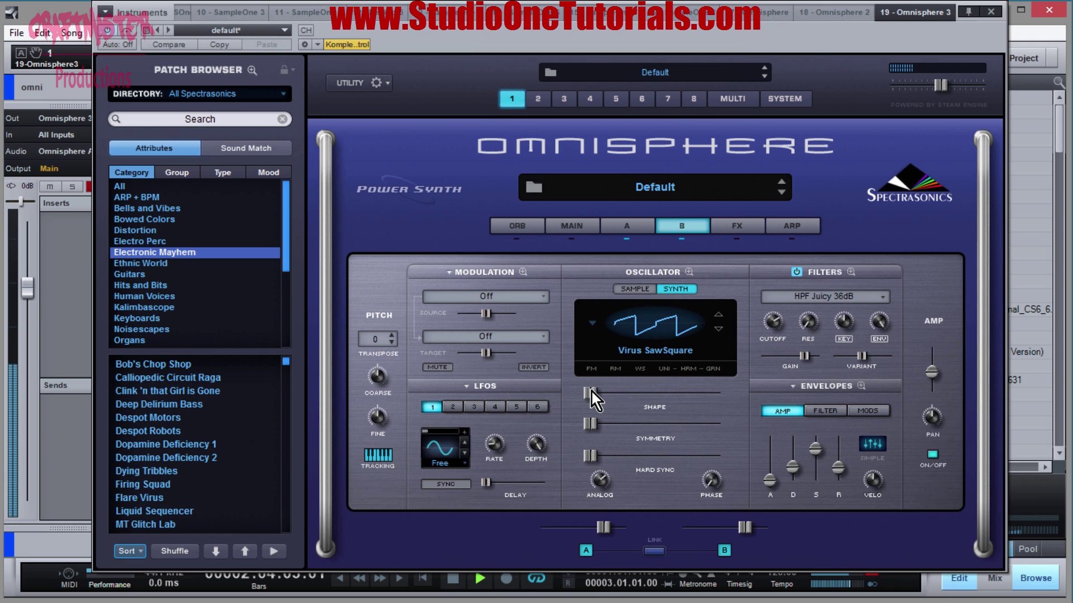
Step: Raise layer B's oscillator shape to just past halfway, adjust the filter cutoff and lower the amp level
left_click_drag(591, 392, 666, 390)
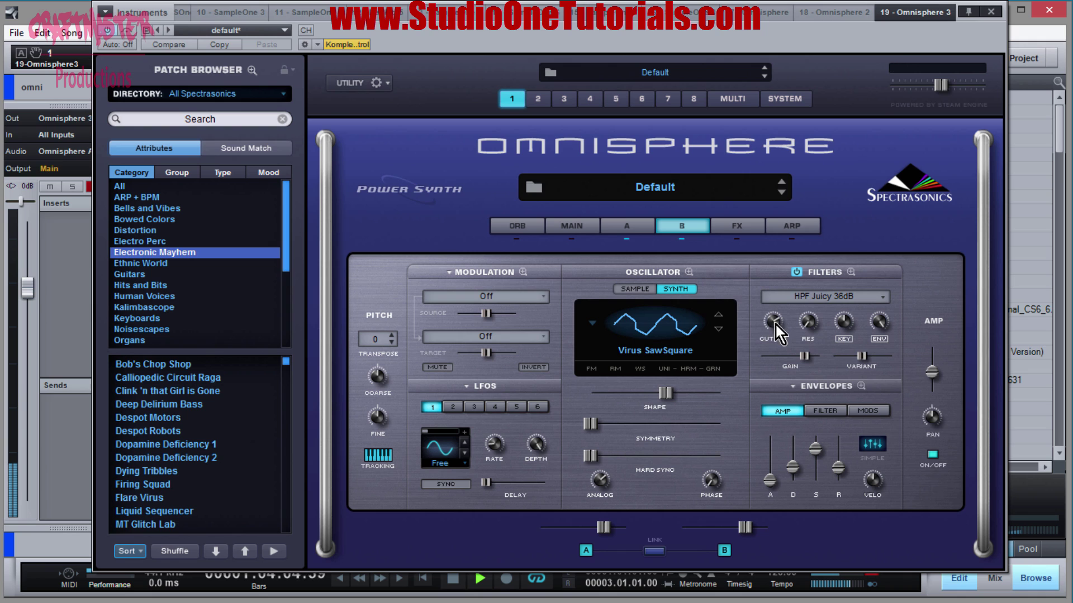
left_click_drag(774, 323, 787, 420)
left_click_drag(938, 374, 938, 391)
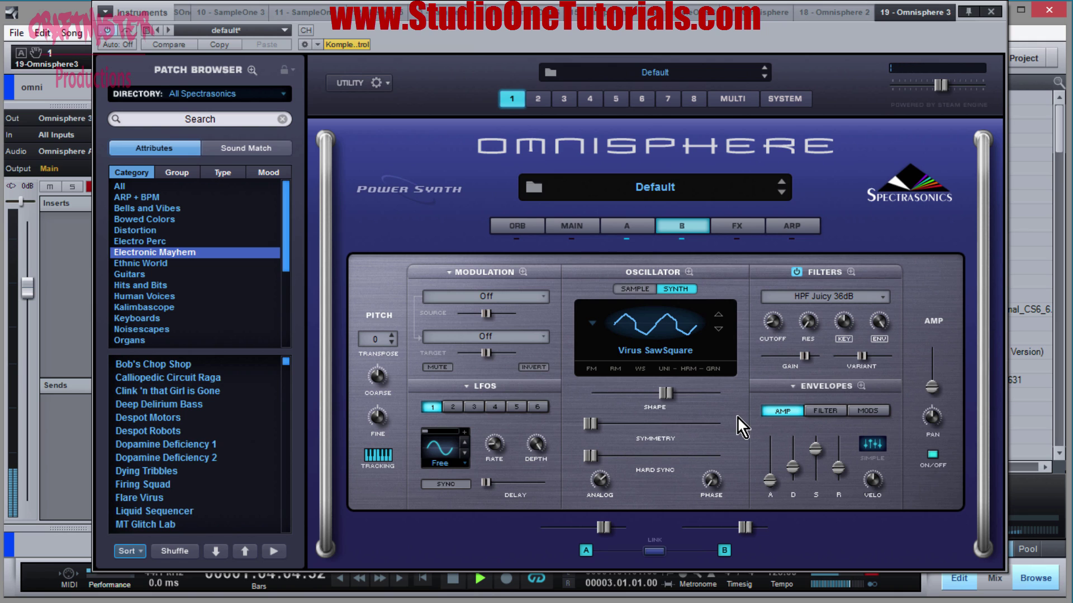
Step: Switch layer B's waveform to Voyager Saw Fat and stop playback
left_click(719, 332)
key("space")
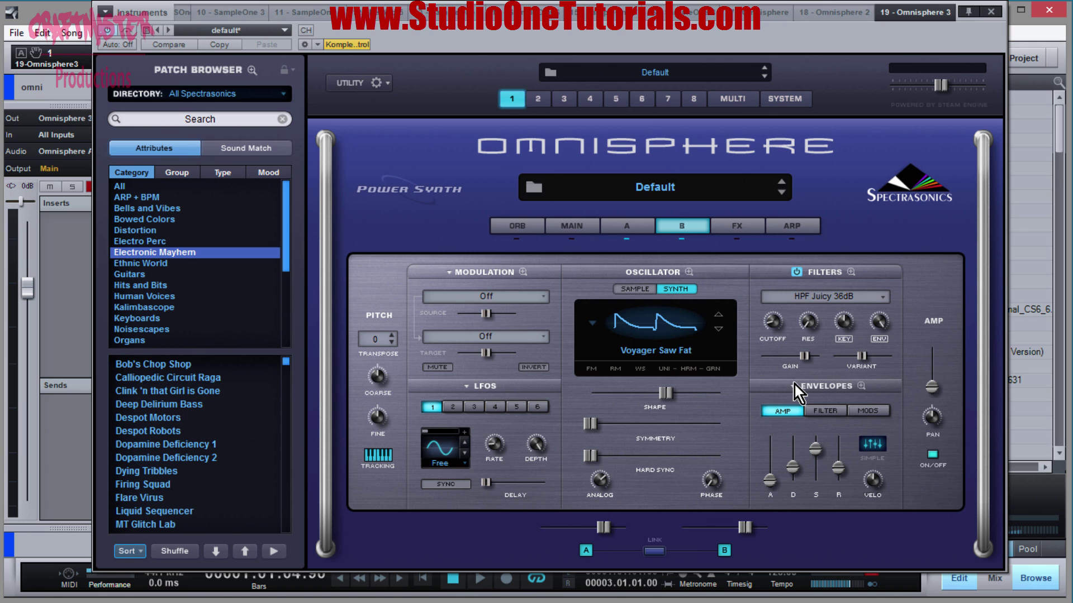
left_click(686, 326)
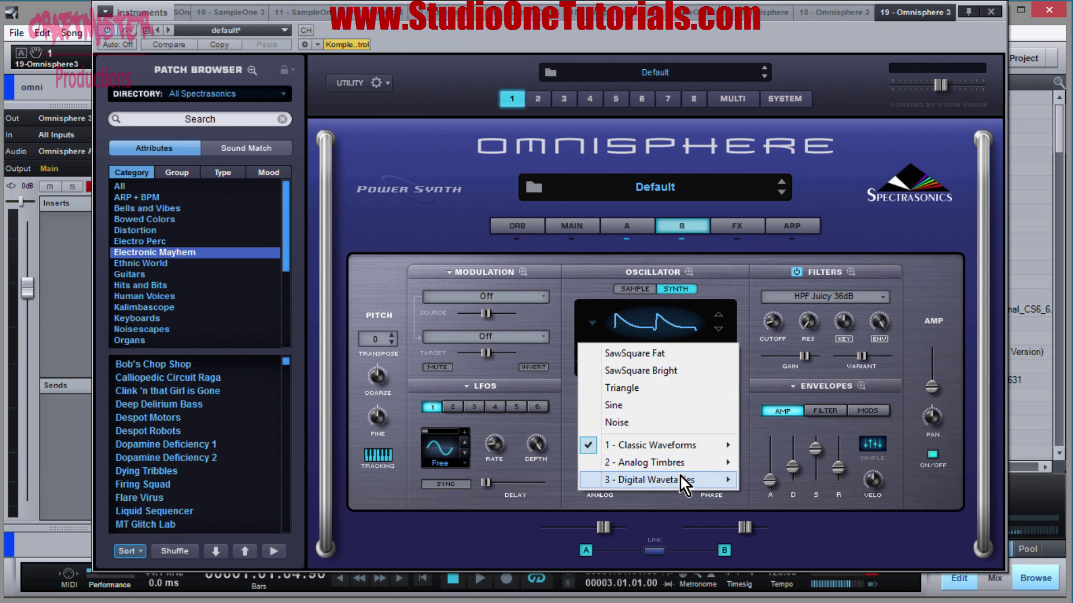
left_click(735, 297)
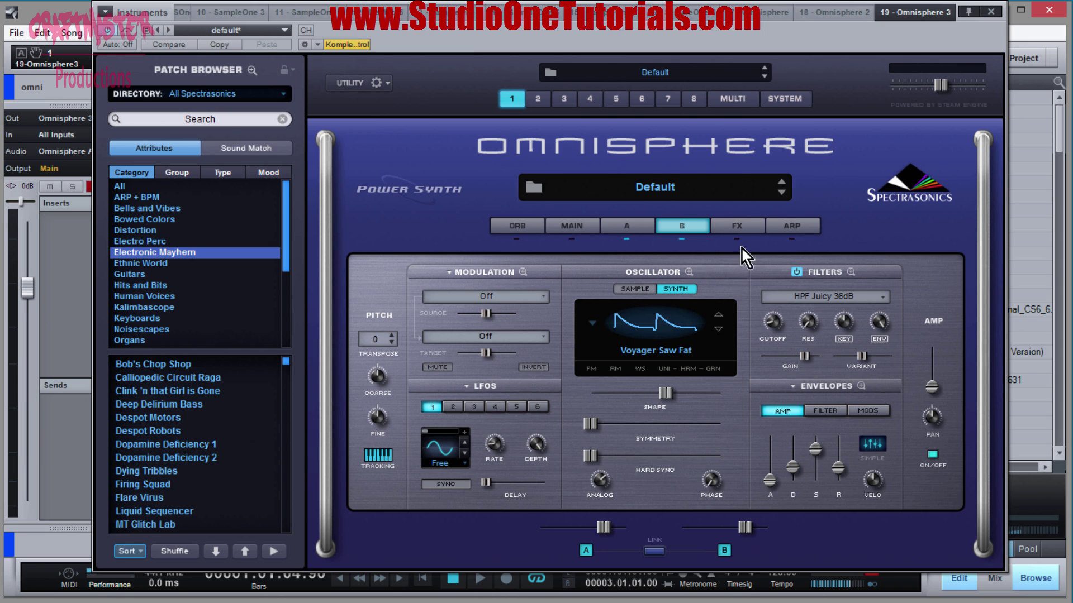
Step: Load the Toxic Smasher distortion into the first slot of the patch's common effects rack
left_click(744, 227)
left_click(435, 294)
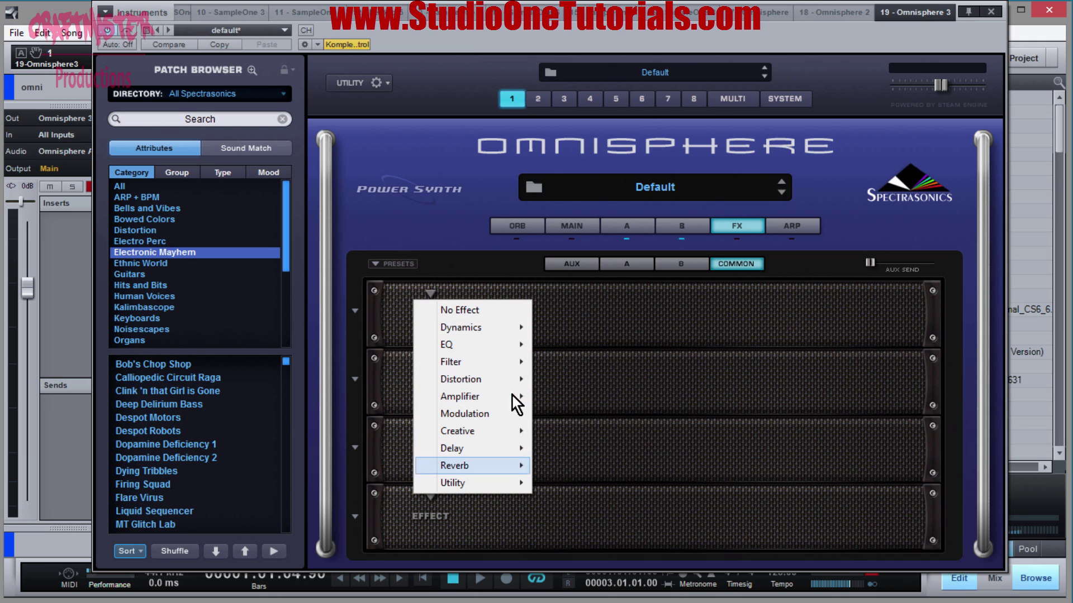
mouse_move(516, 381)
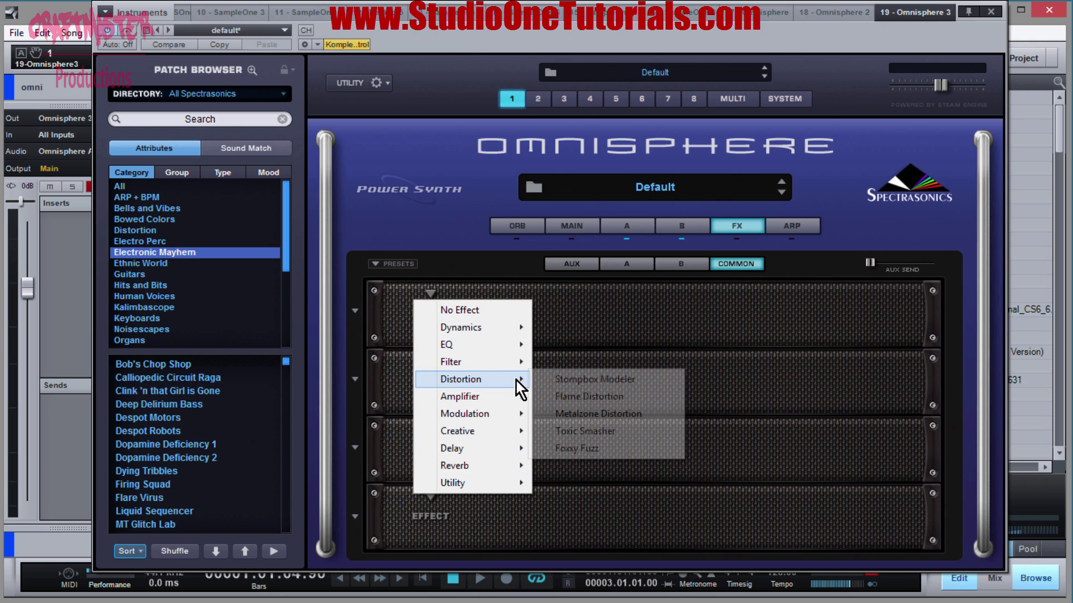
left_click(651, 431)
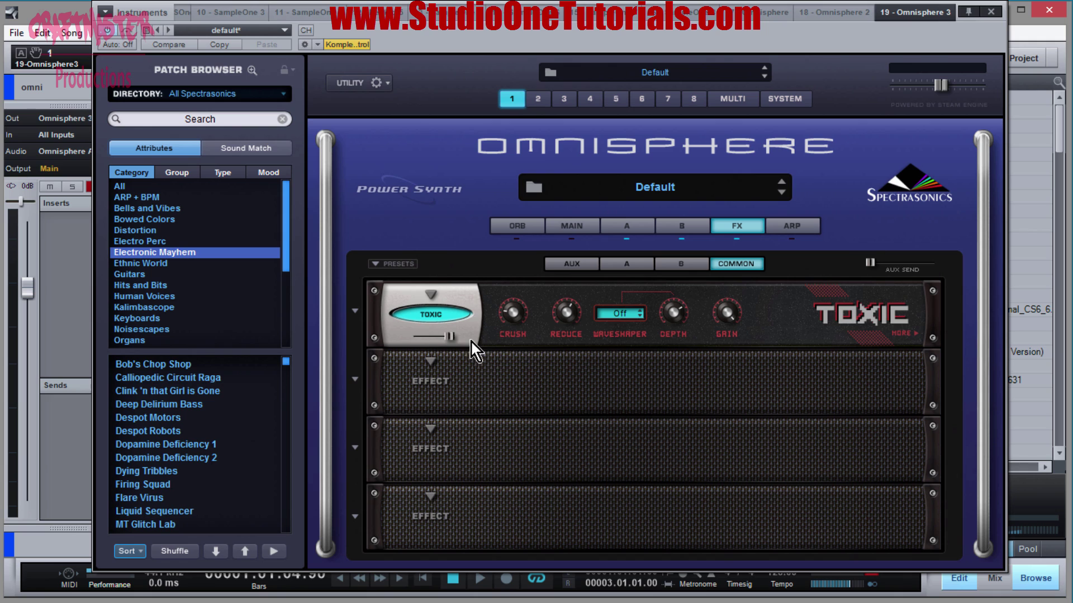
Step: Lower the Toxic effect's mix, set its depth to 0.28, and try its waveshaper modes during playback
mouse_move(451, 338)
key("space")
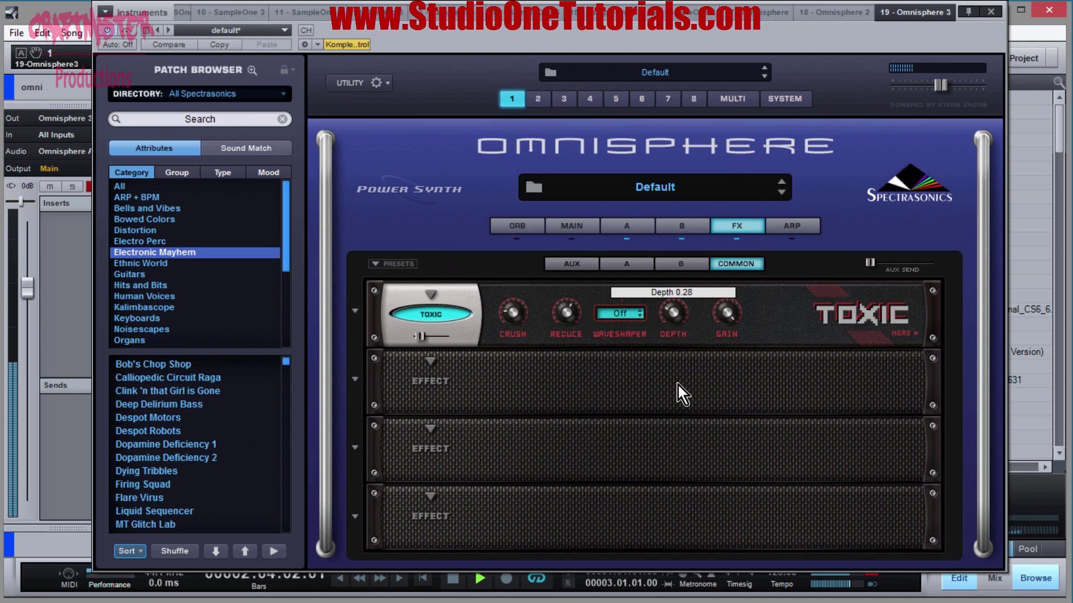
left_click(642, 318)
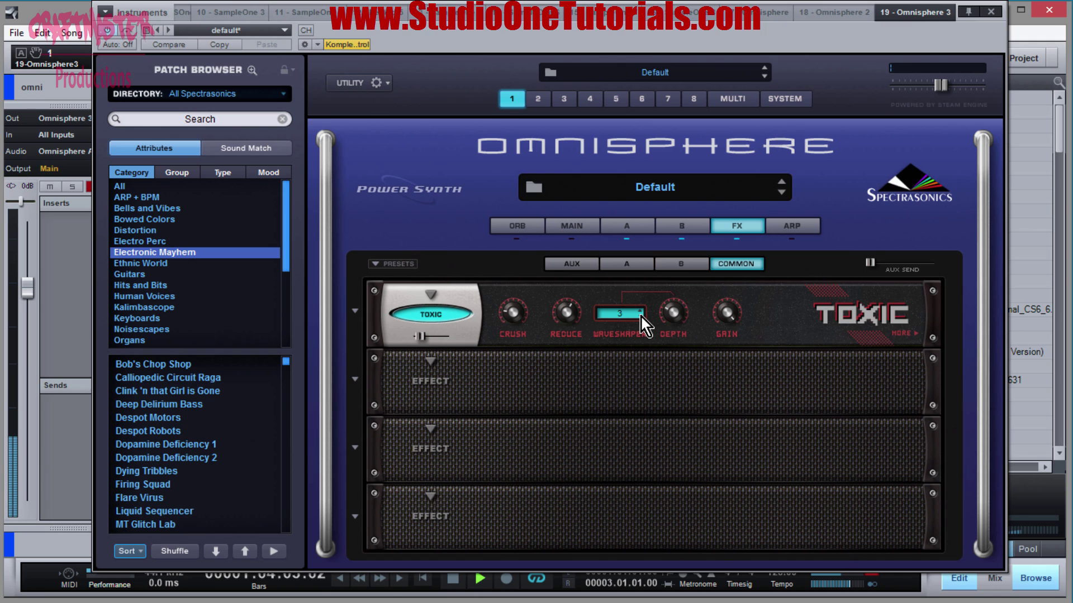
left_click(641, 318)
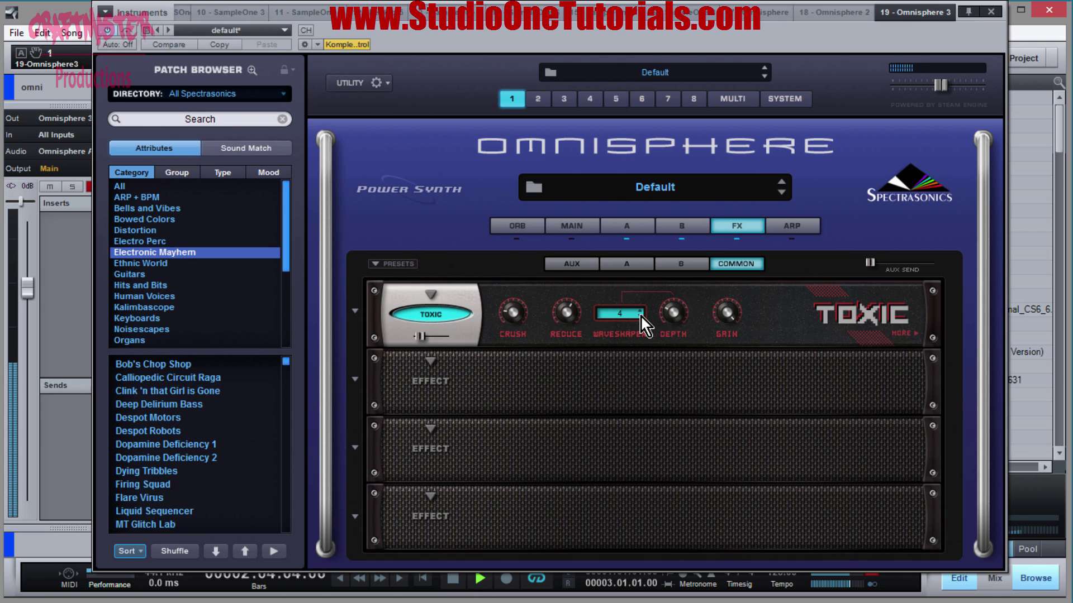
left_click(641, 317)
Step: Adjust the Toxic effect's reduce amount, set crush to 0.00 and lower the mix further, then stop playback
left_click_drag(576, 316, 534, 368)
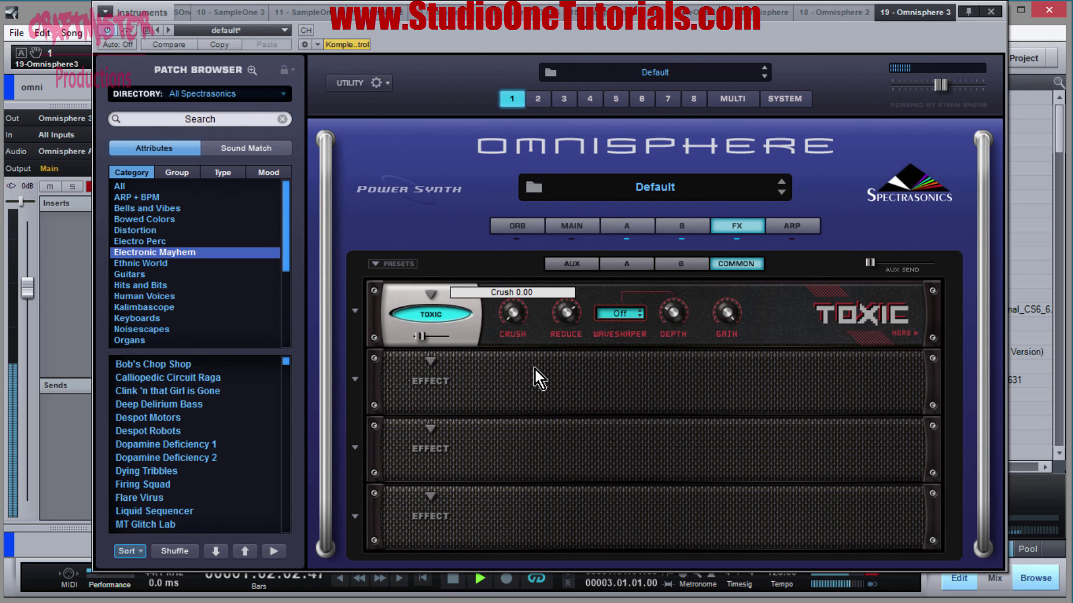
left_click_drag(534, 219, 535, 219)
left_click(423, 343)
left_click_drag(422, 344, 419, 347)
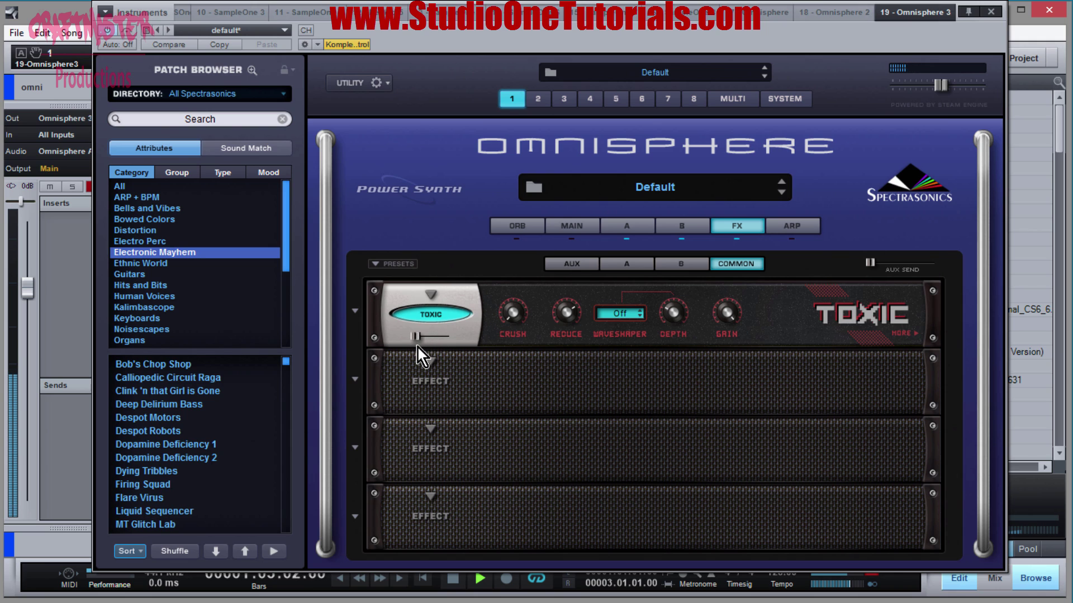
key("space")
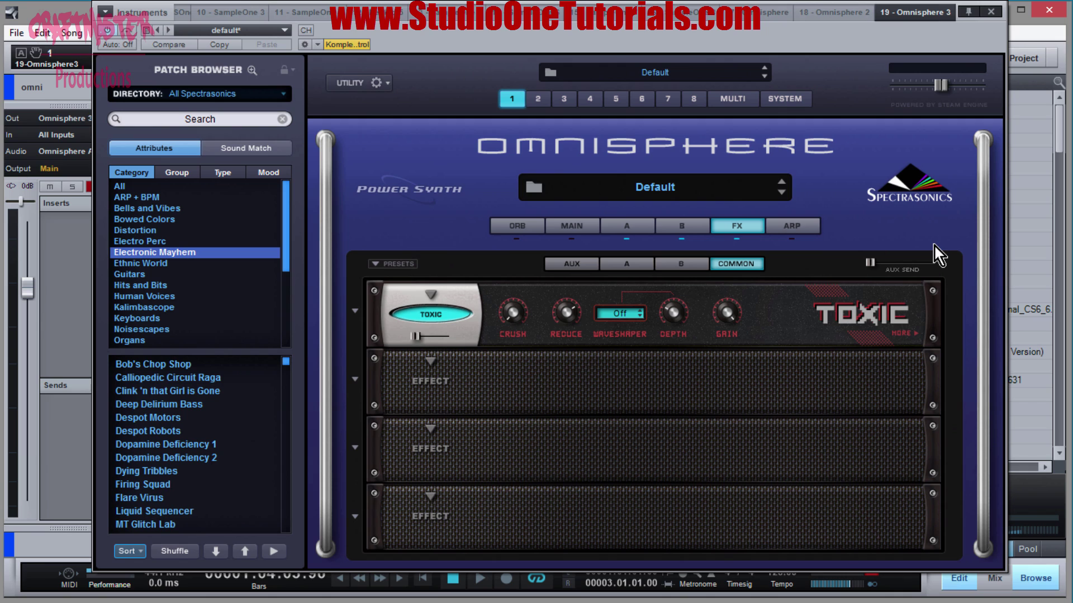
Step: Close the Omnisphere 3 instrument window and set the arrangement's track height to Small
left_click_drag(978, 25, 887, 26)
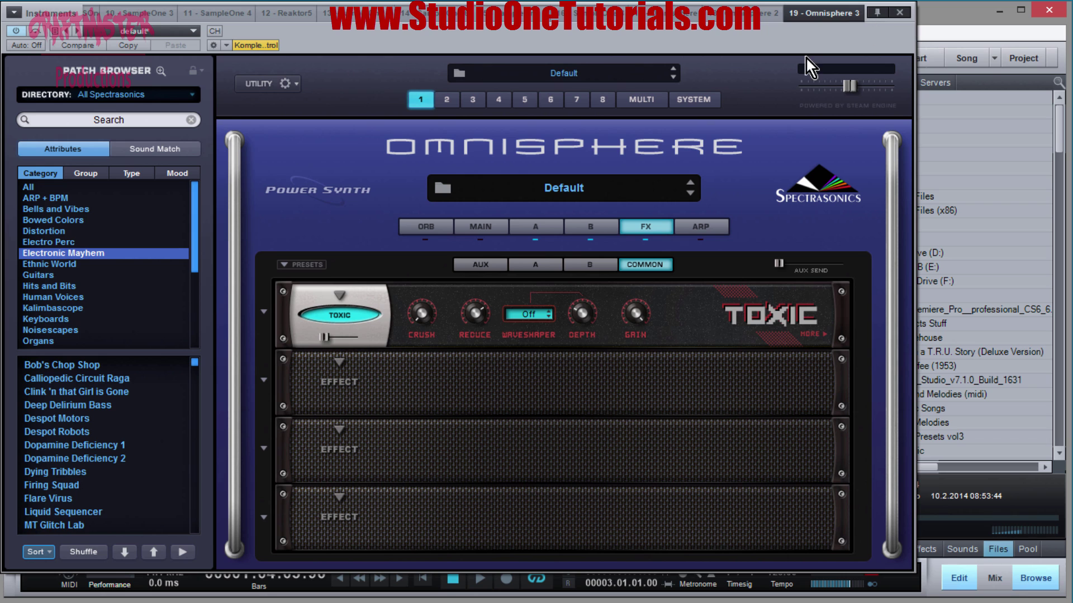
left_click(897, 13)
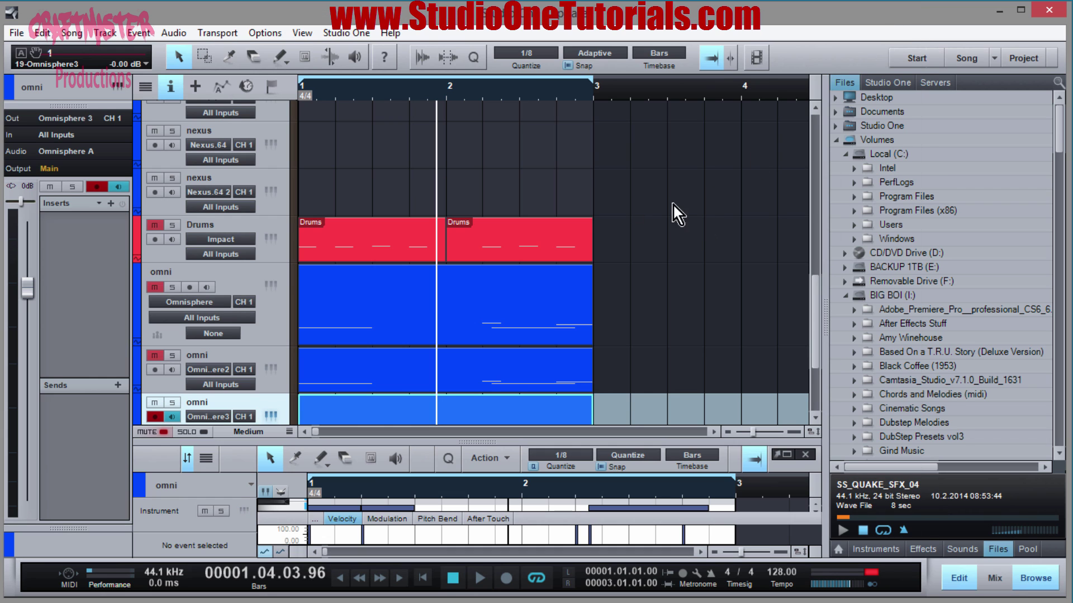
scroll(651, 210, "down", 3)
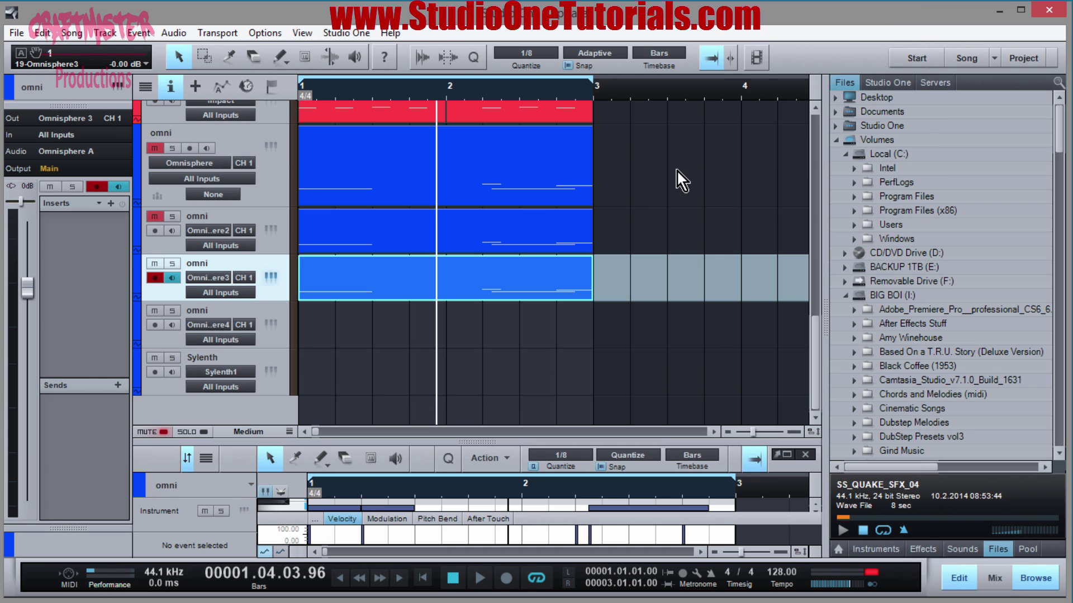
scroll(605, 188, "up", 3)
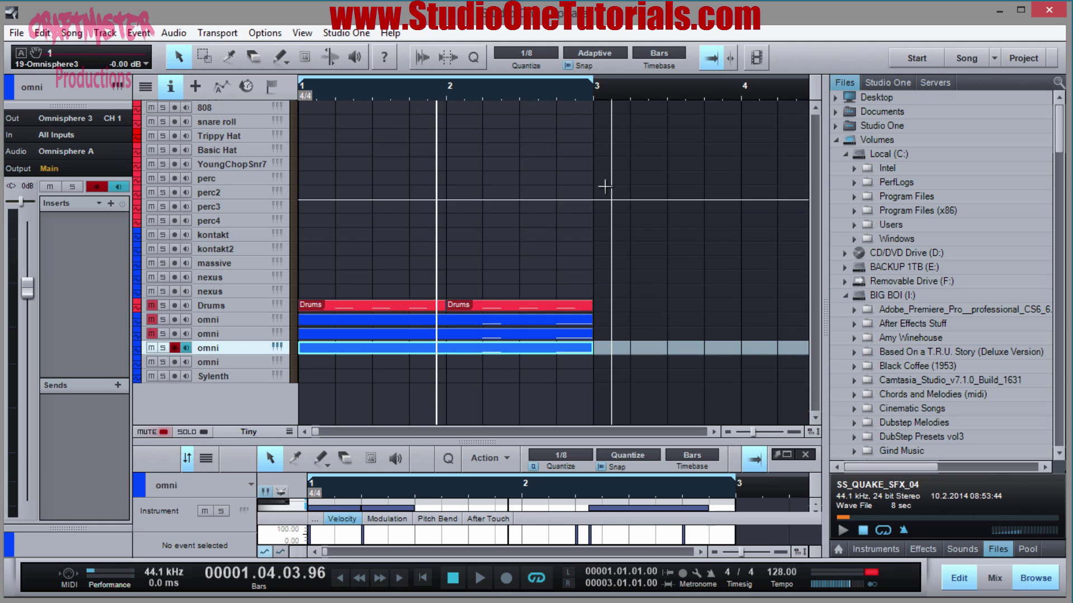
scroll(605, 186, "down", 2)
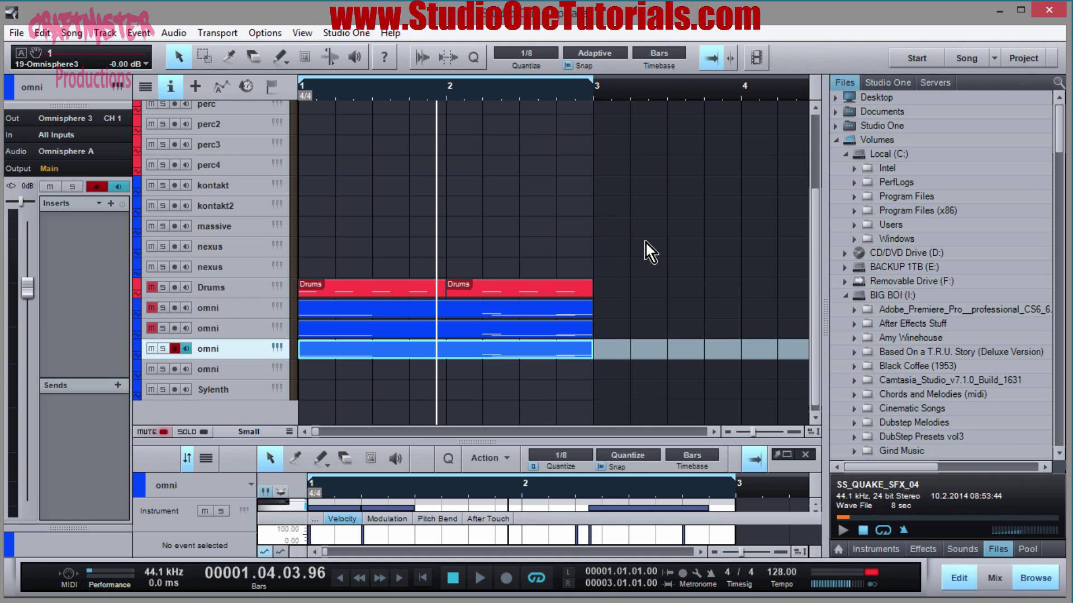